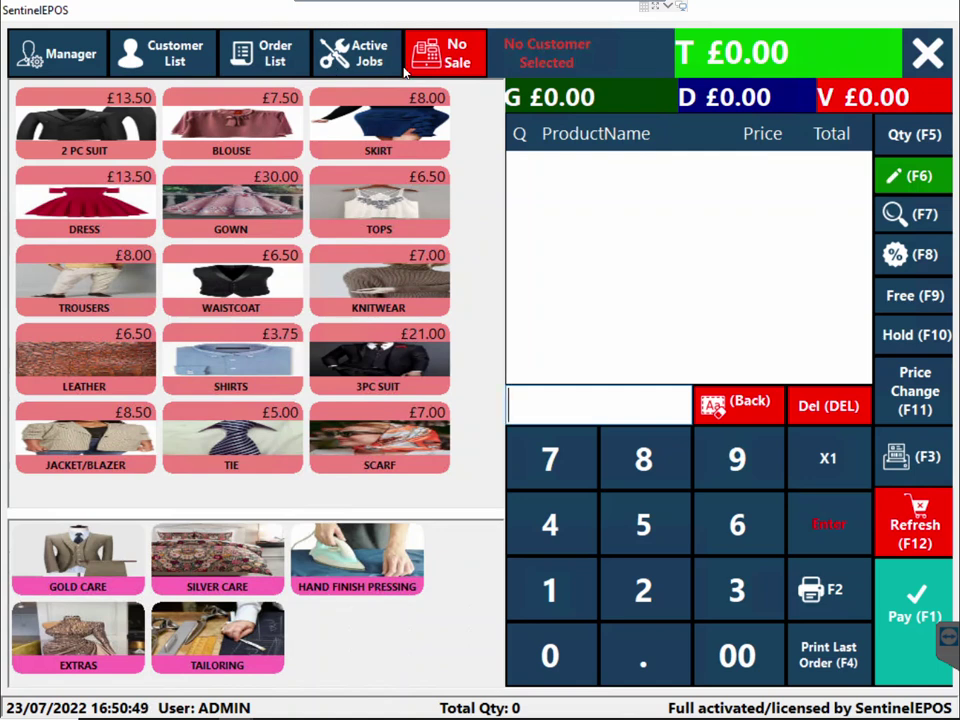
Sign out of the till to the PIN login screen and enter the first PIN digit
click(928, 54)
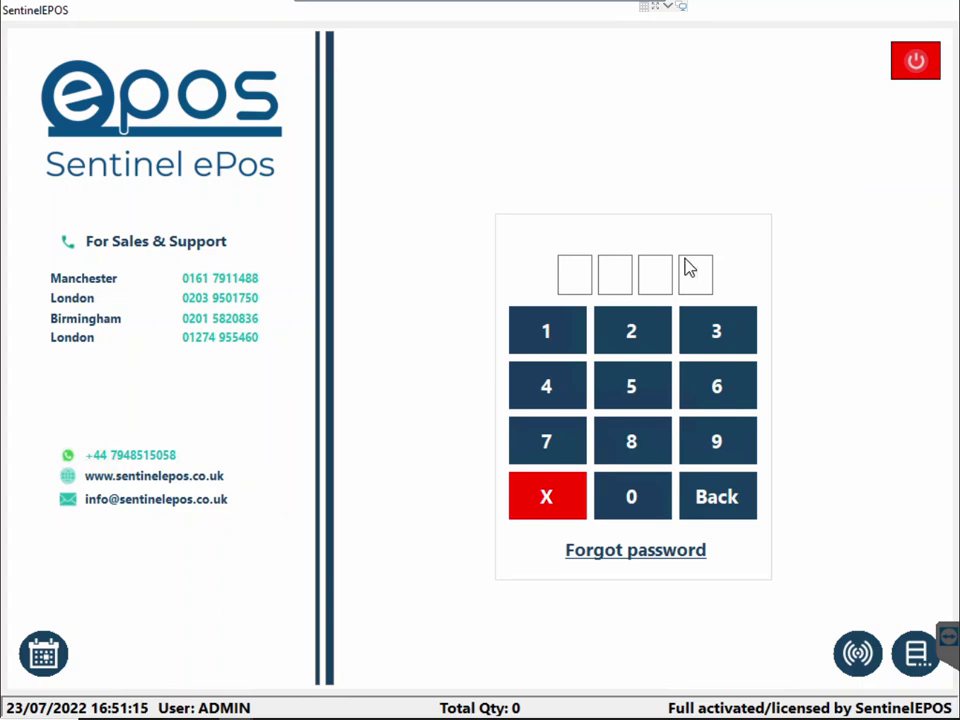
click(568, 325)
Enter the remaining three PIN digits to log back in to the sales screen
click(628, 329)
click(710, 333)
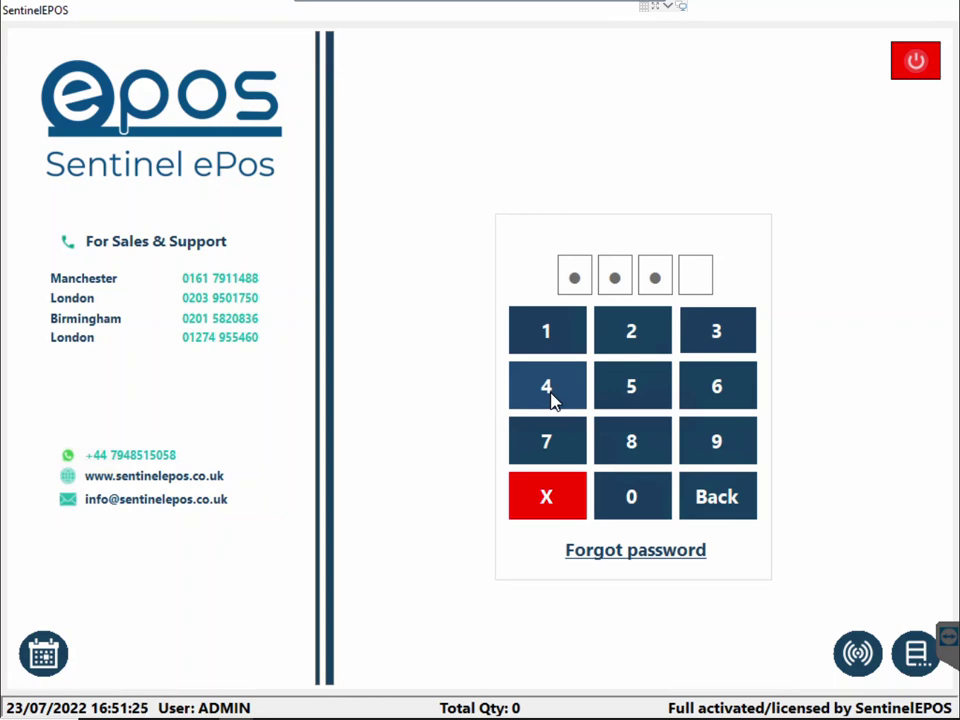
click(552, 396)
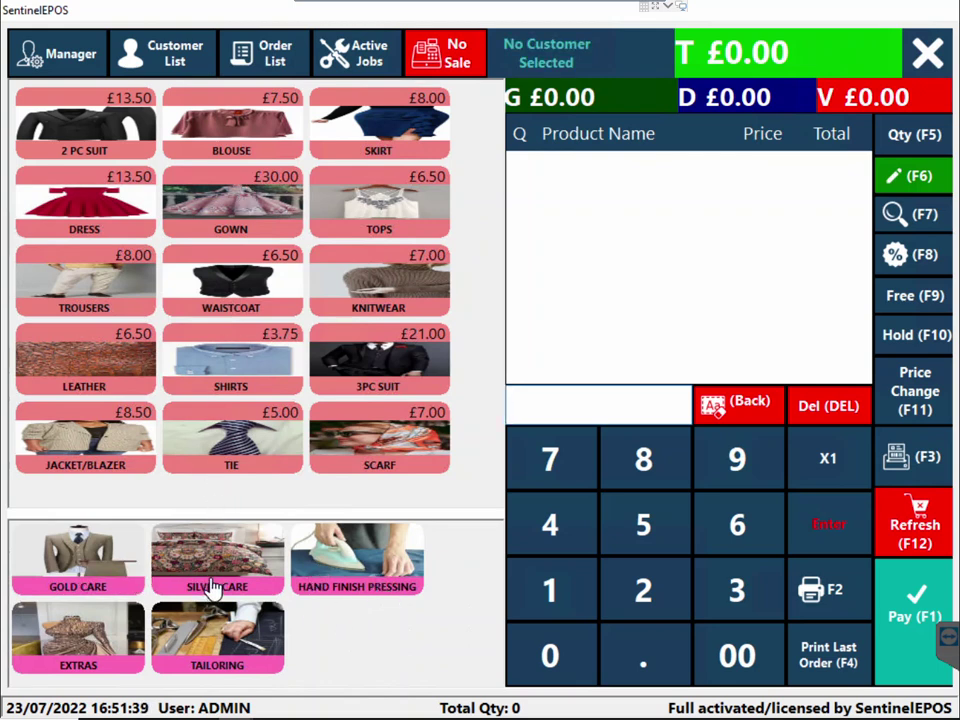
Browse the Silver Care, Hand Finish Pressing, Extras and Gold Care products, then open the Customer List
click(248, 585)
click(334, 585)
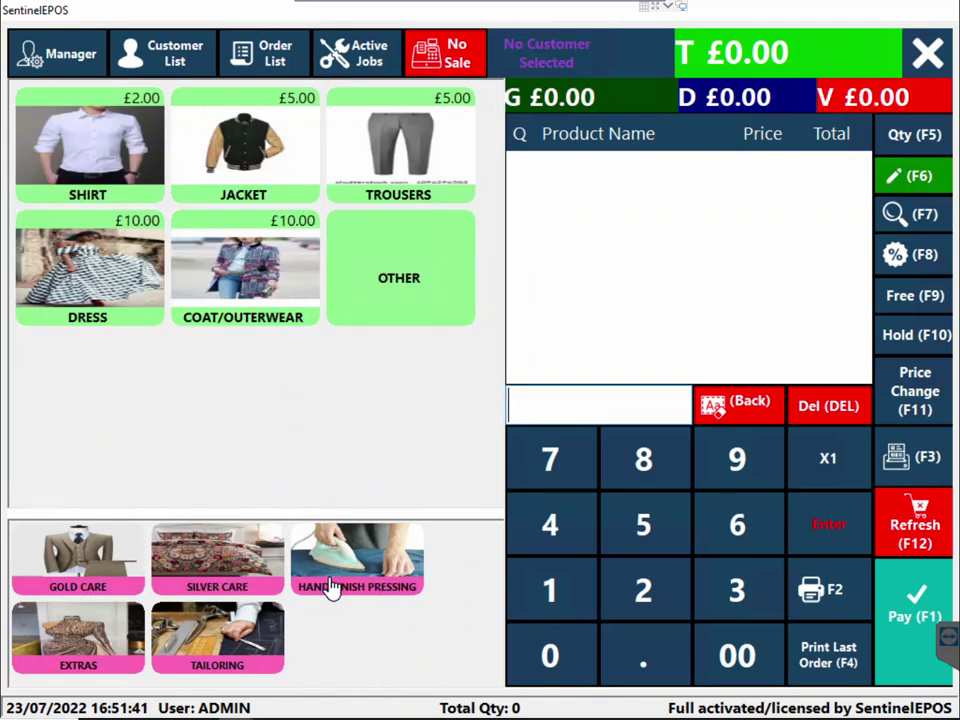
click(118, 625)
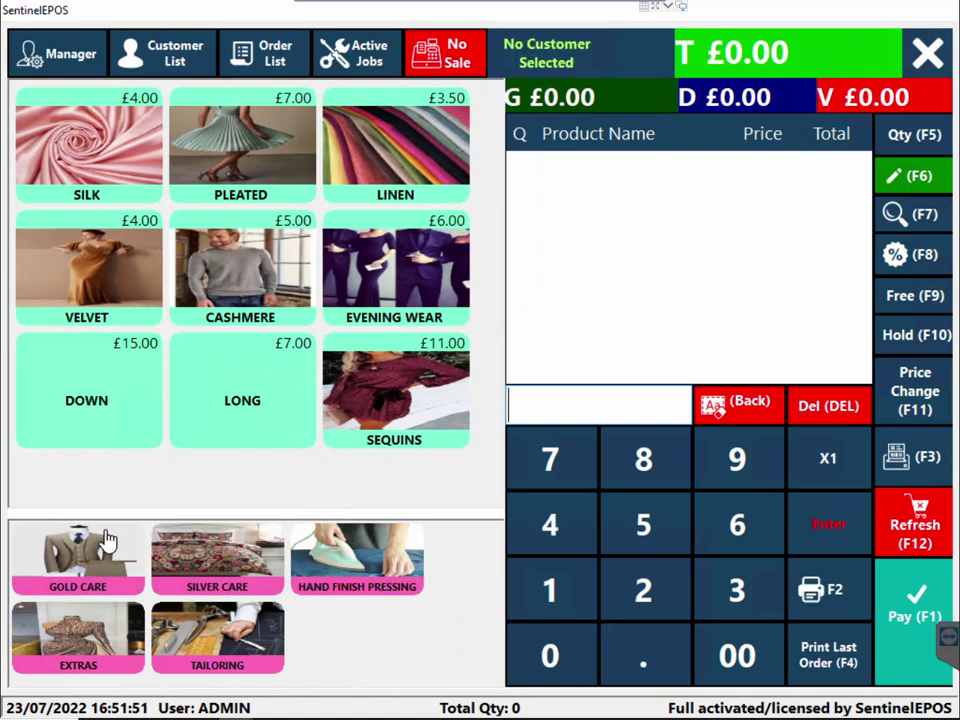
click(138, 545)
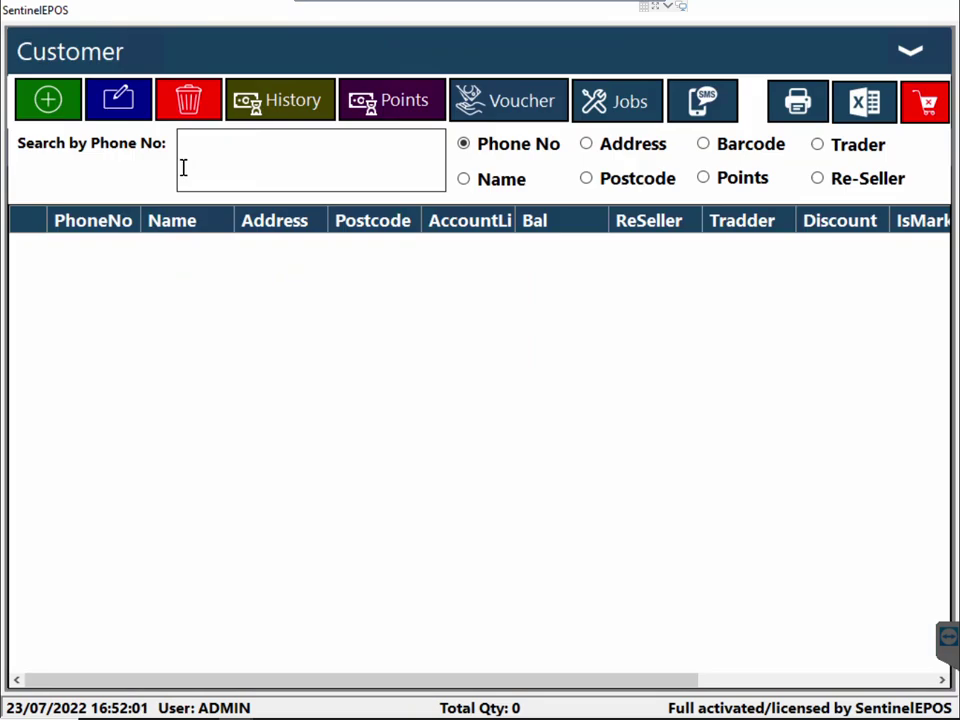
click(48, 104)
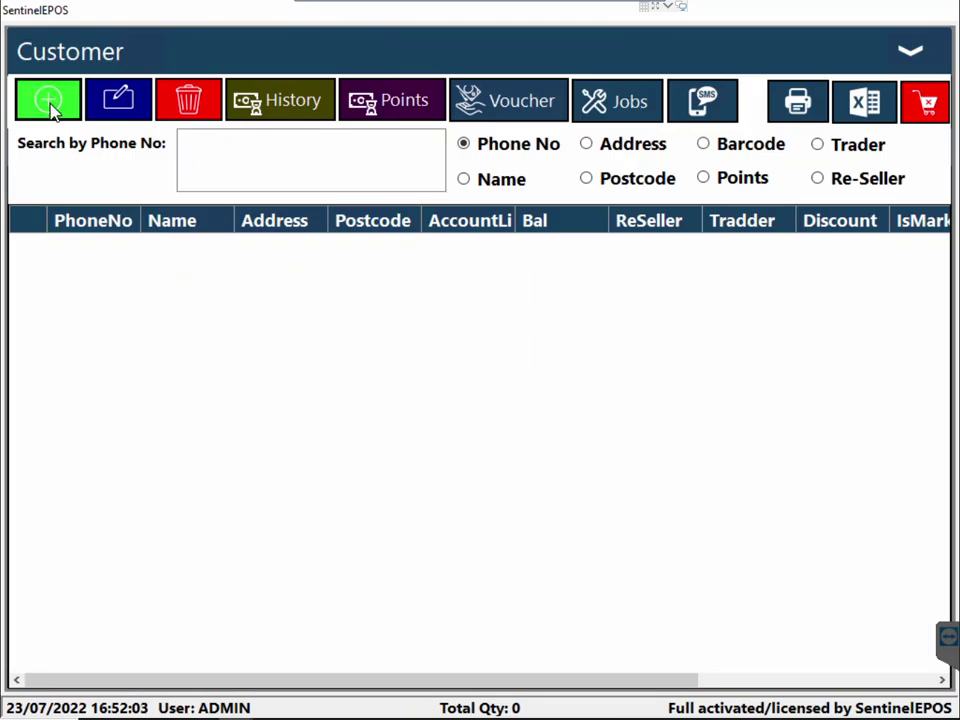
Fill in the new customer's phone number and customer name on the record
click(358, 211)
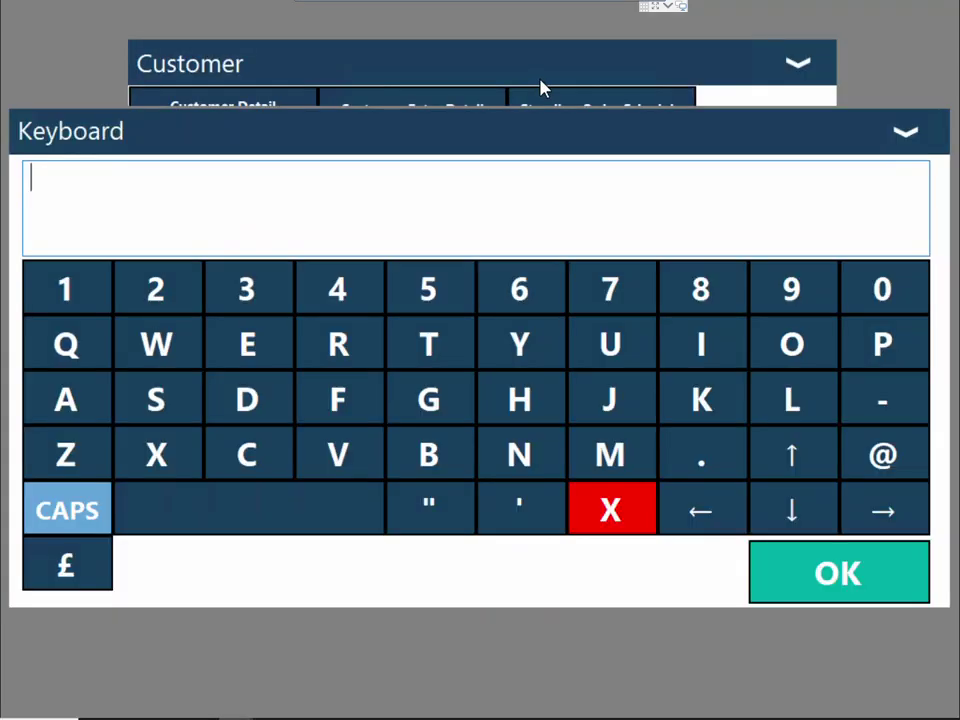
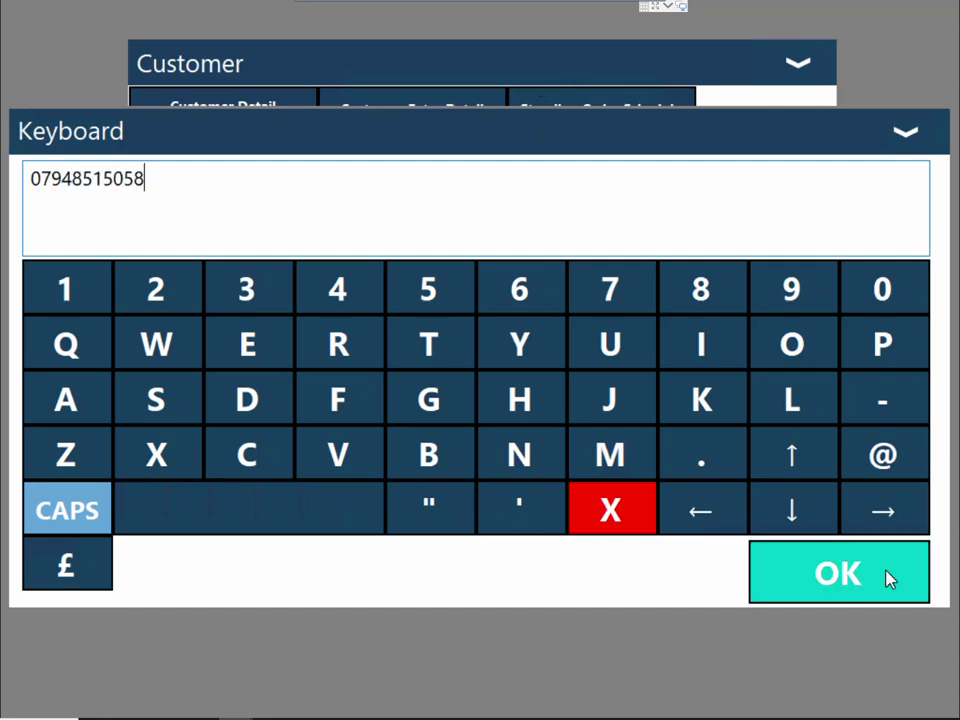
click(889, 576)
click(359, 260)
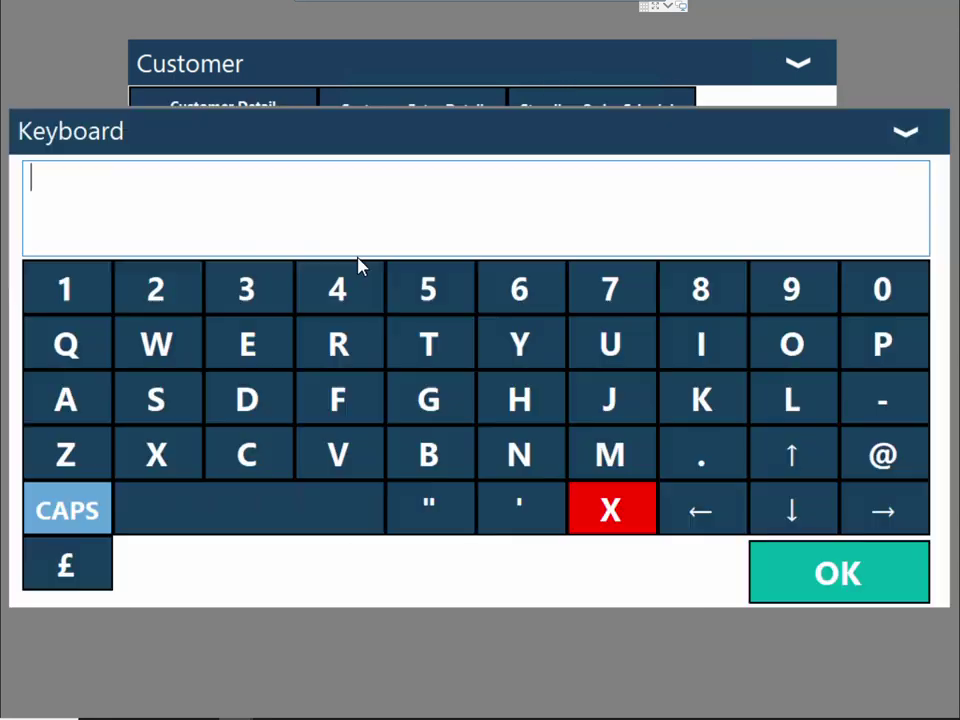
text(AHMED)
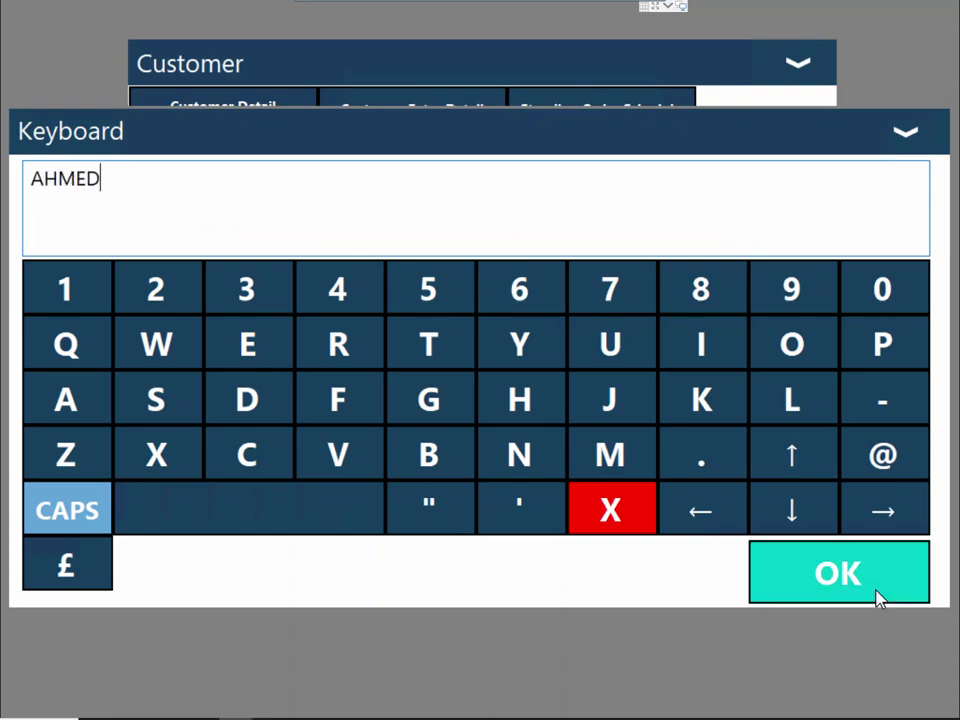
click(876, 598)
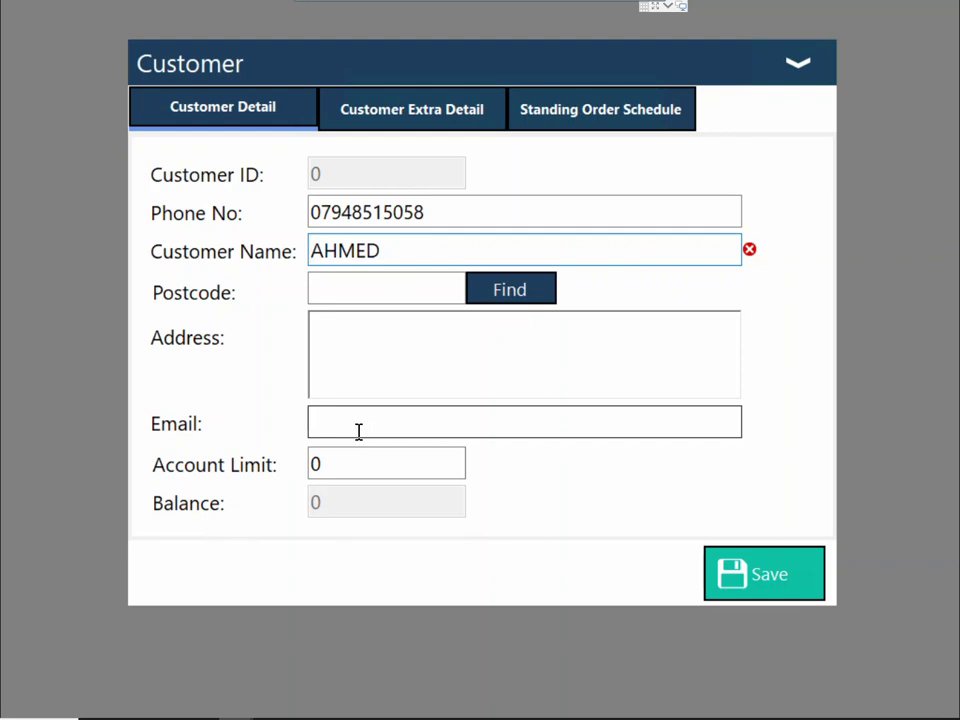
click(343, 463)
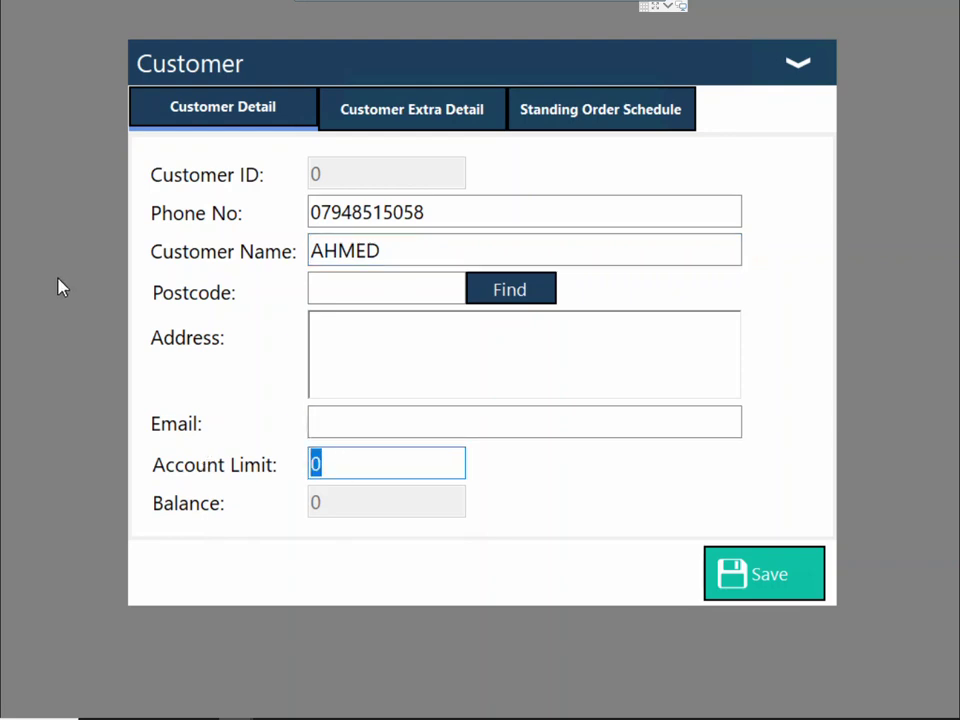
Set the customer's account limit to 1500 and enable loyalty points on the extra details
text(1500)
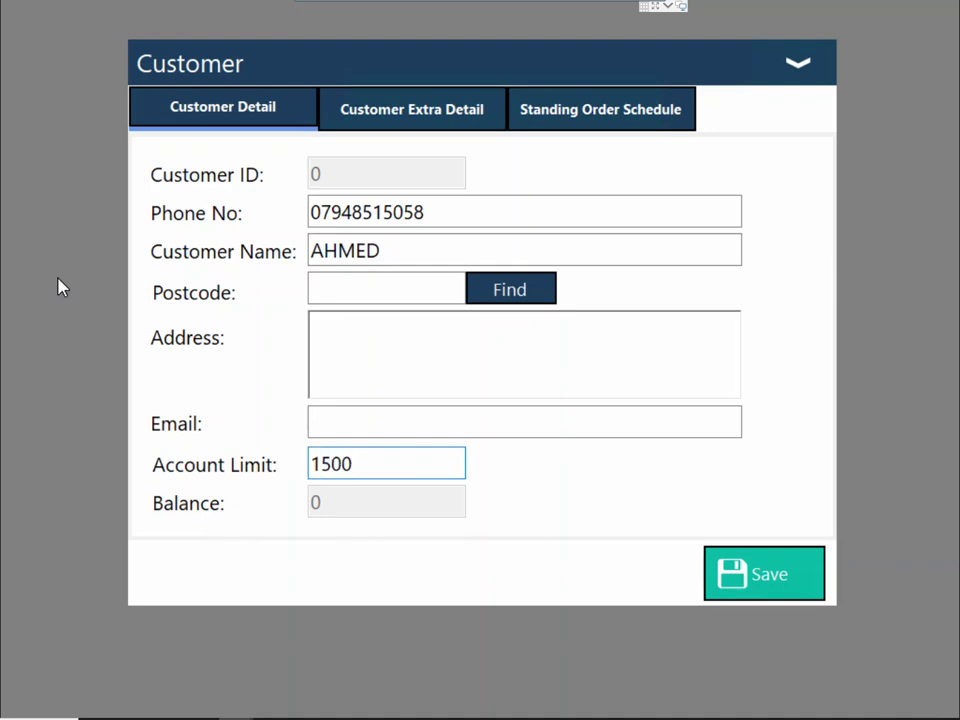
click(396, 108)
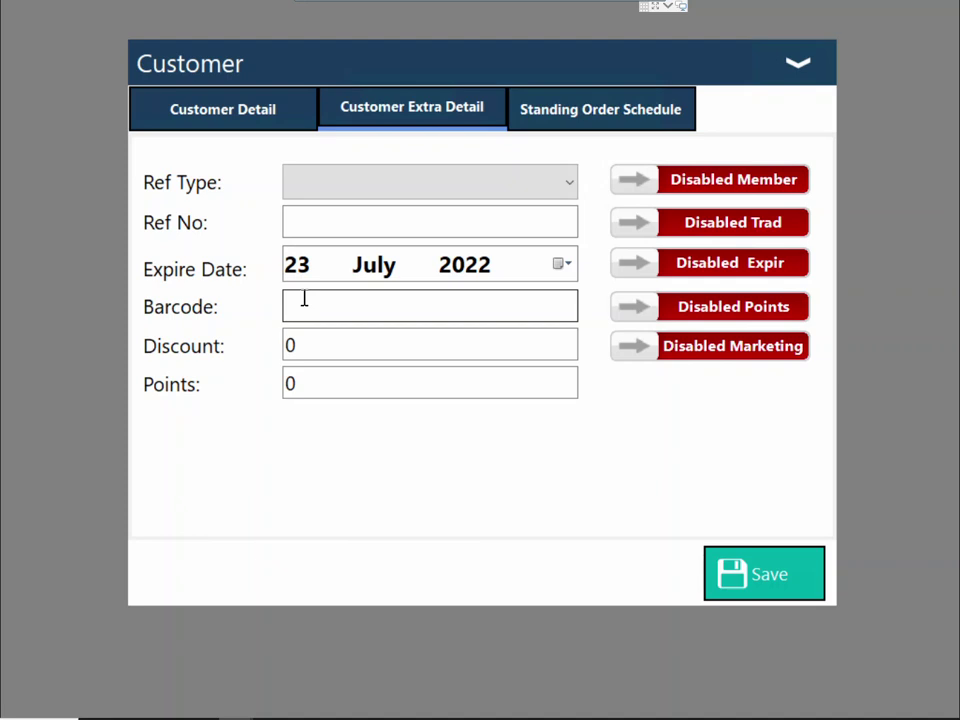
click(758, 318)
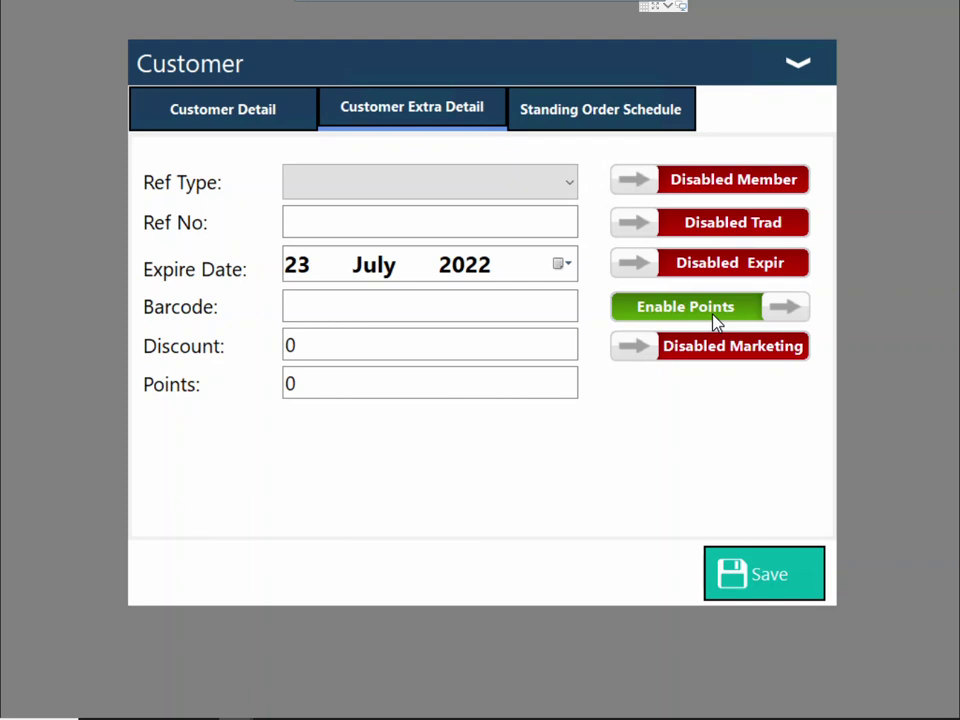
Switch loyalty points back to disabled and tick Monday in the Standing Order Schedule
click(716, 321)
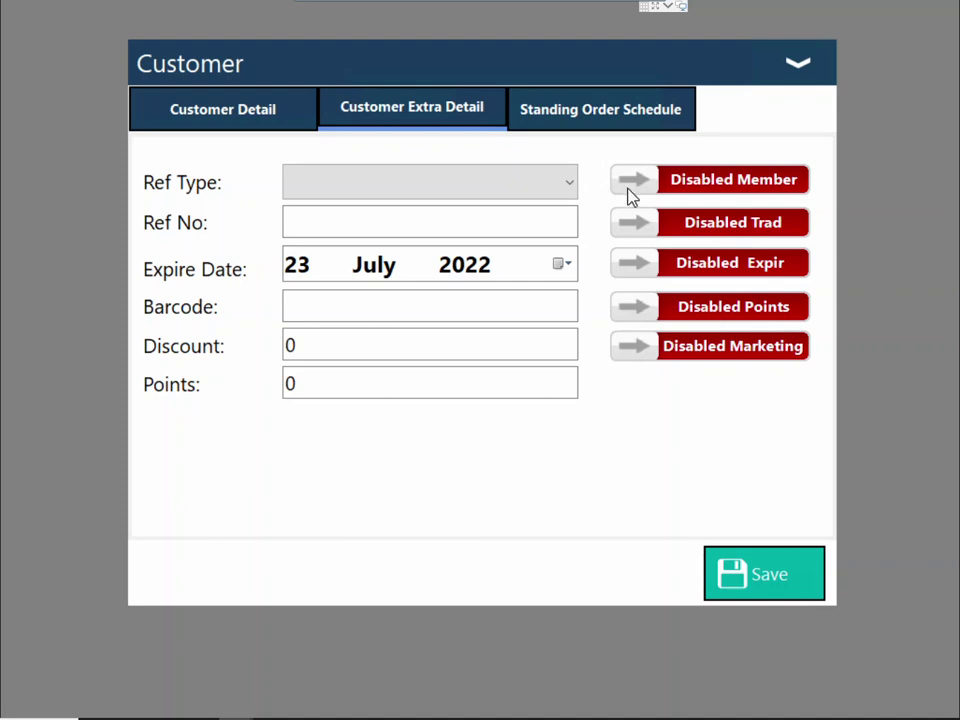
click(620, 126)
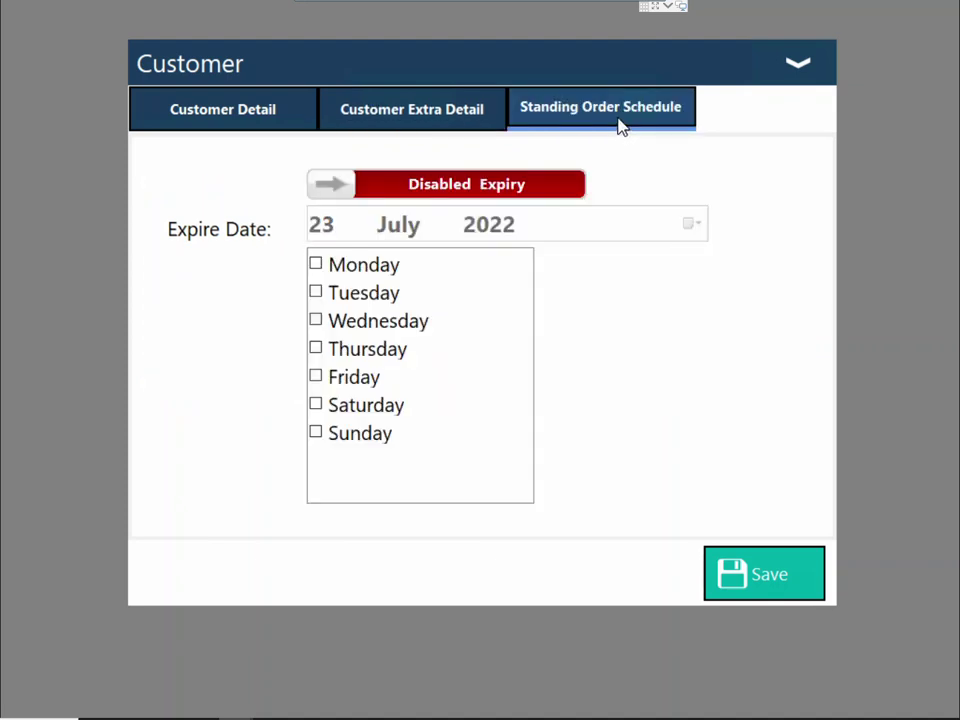
click(317, 272)
Tick Monday, Saturday and Wednesday standing-order days and save the customer record
click(317, 272)
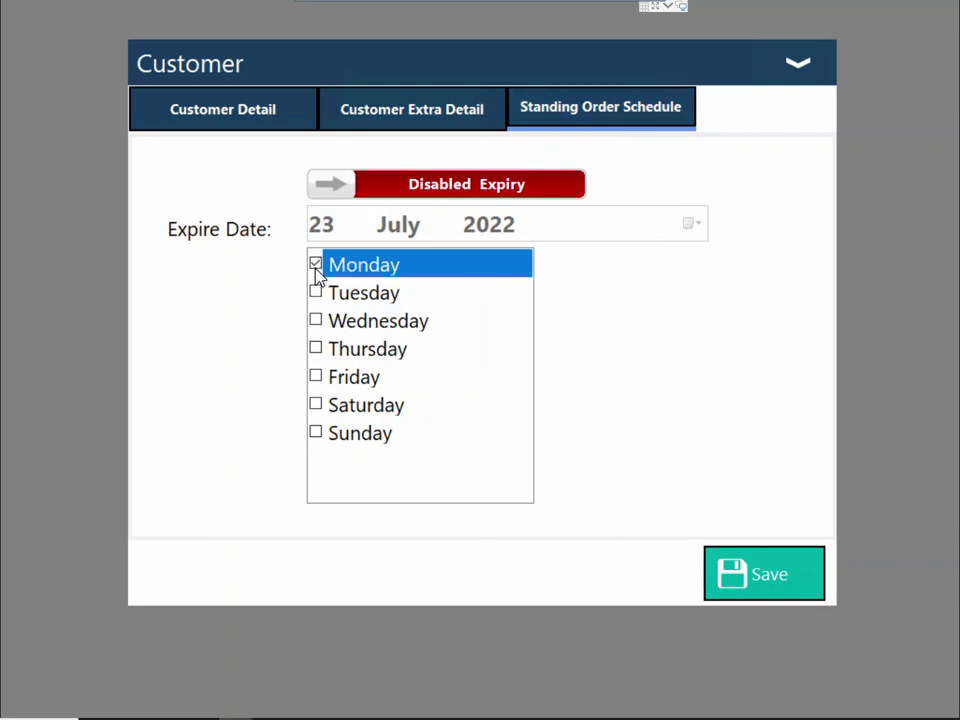
click(317, 412)
click(316, 407)
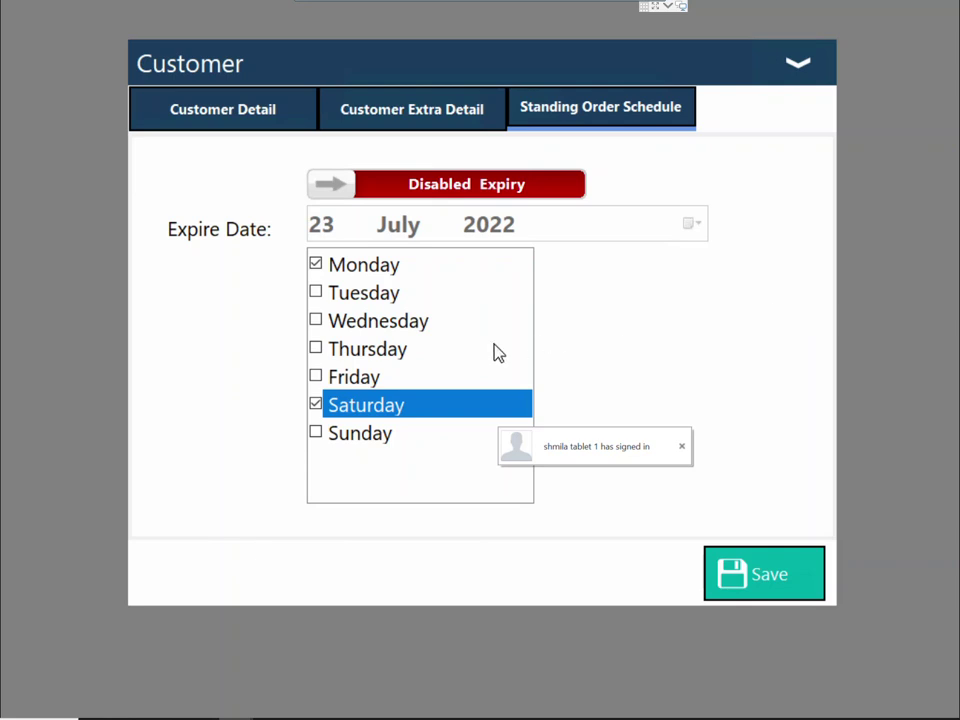
click(315, 326)
click(316, 322)
click(316, 352)
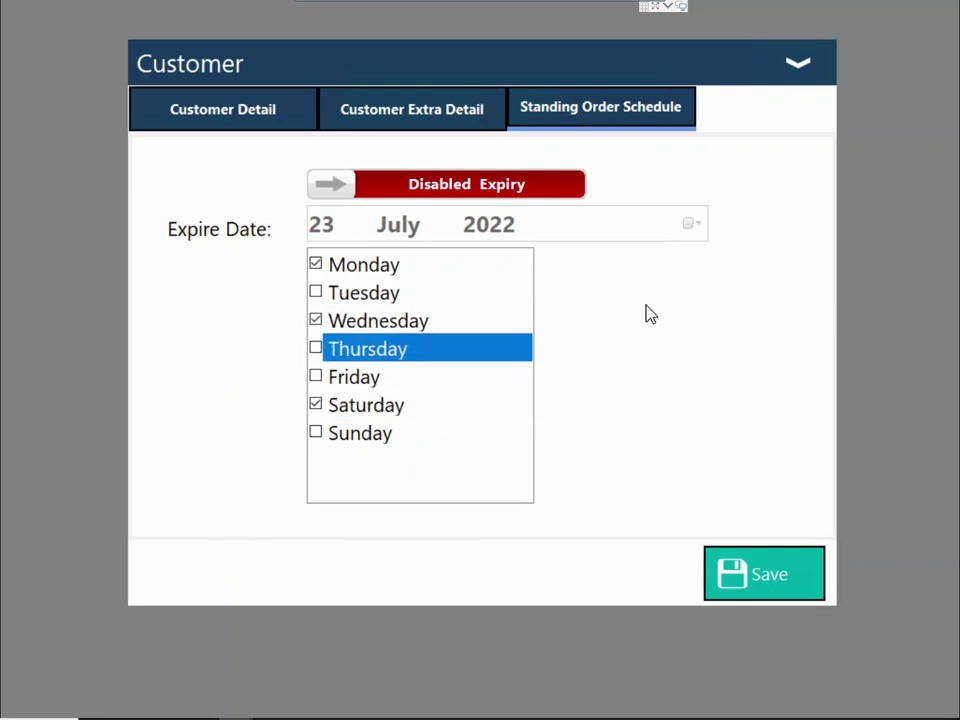
click(238, 127)
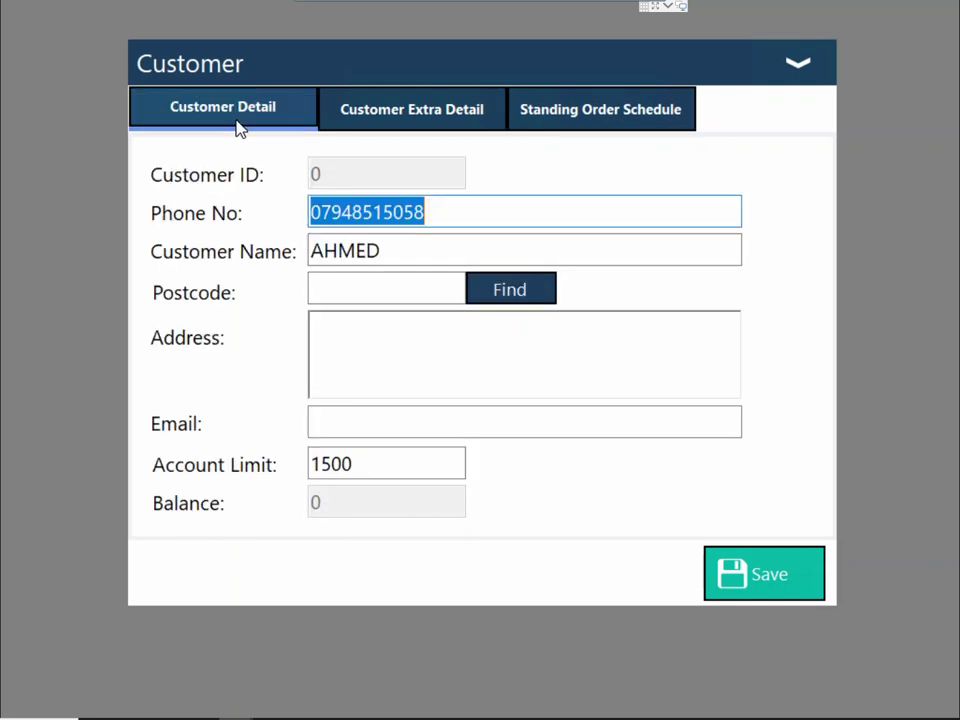
click(778, 584)
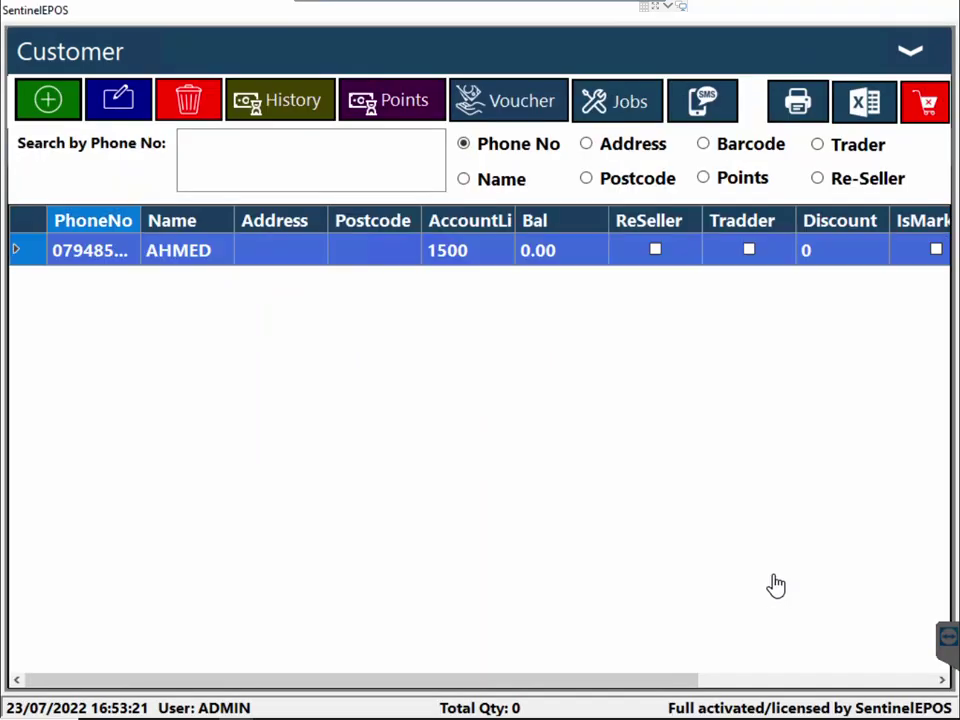
Select the saved customer, reopen the customer list and switch its search to Barcode
double_click(176, 263)
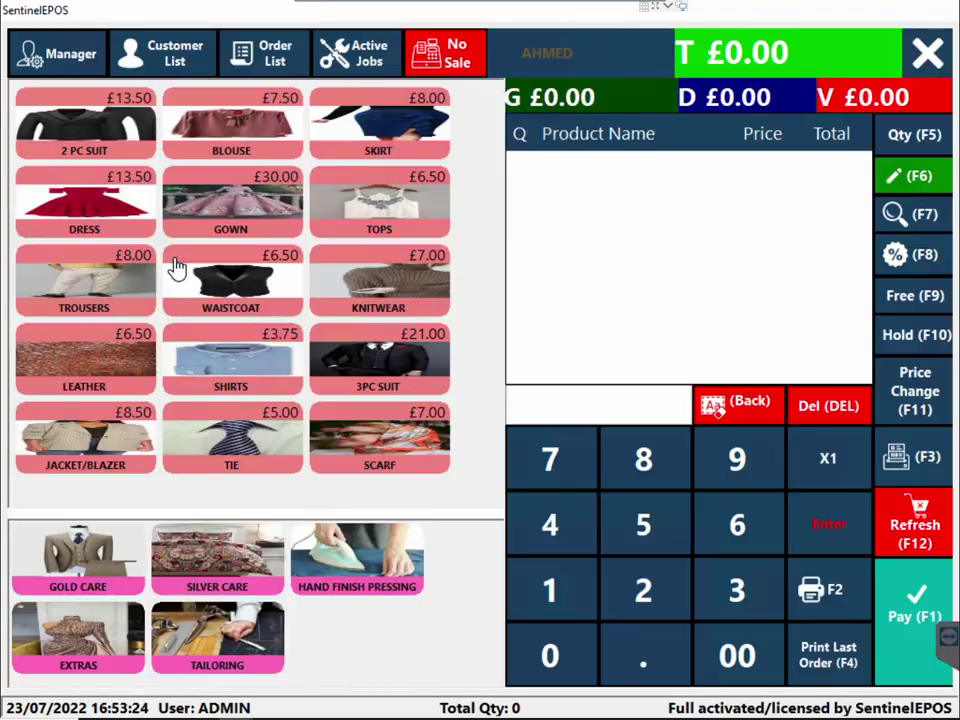
click(165, 65)
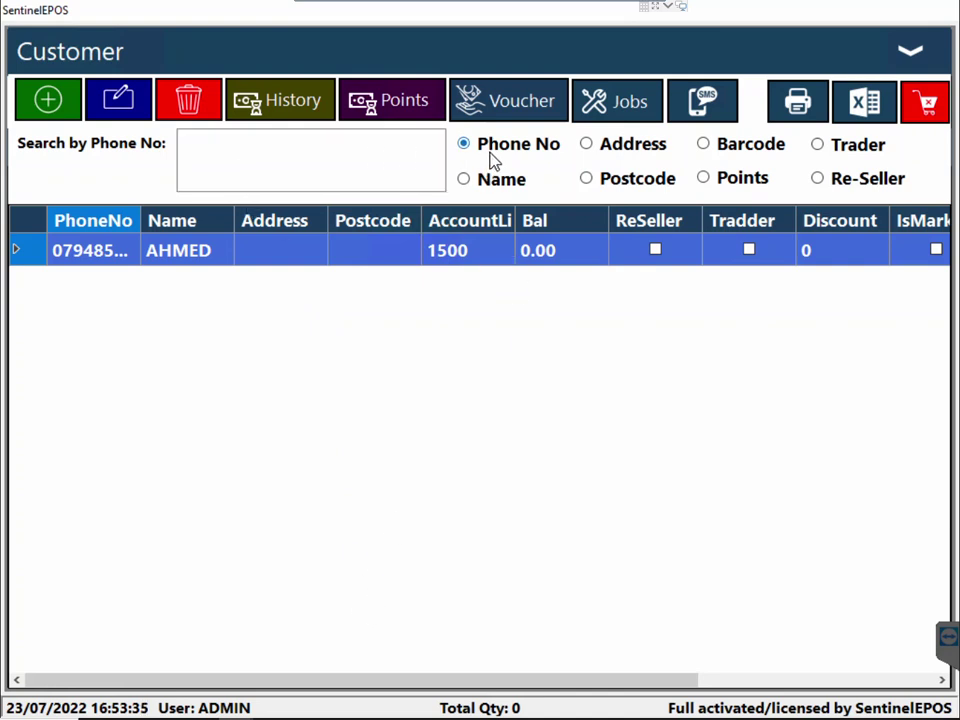
click(705, 145)
Search by Barcode, attach the listed customer to the sale and add a Skirt
click(343, 165)
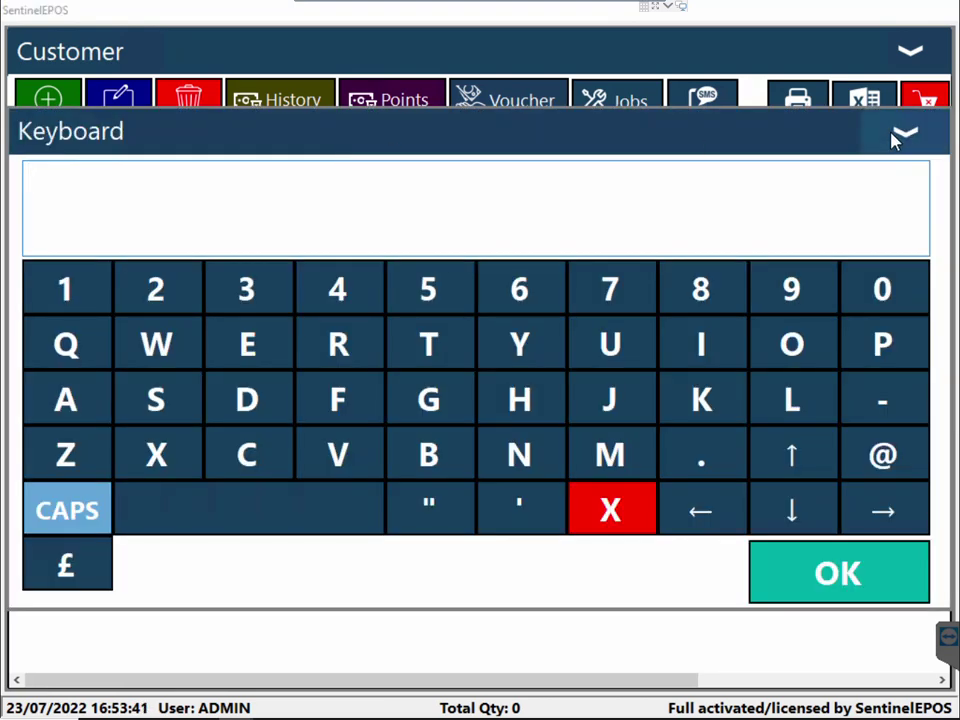
click(895, 140)
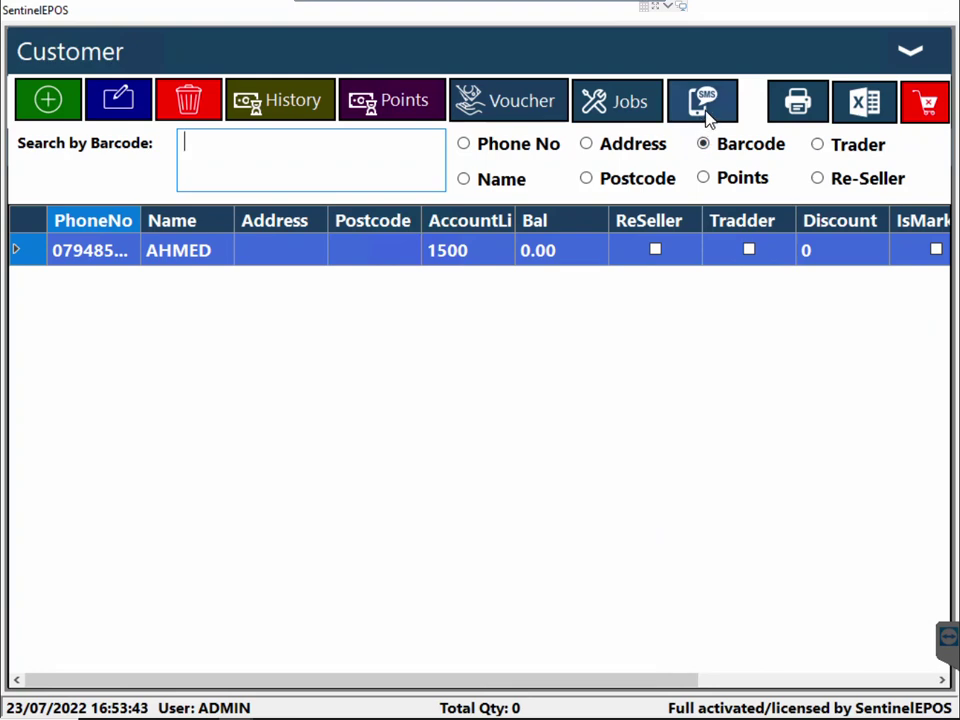
double_click(461, 251)
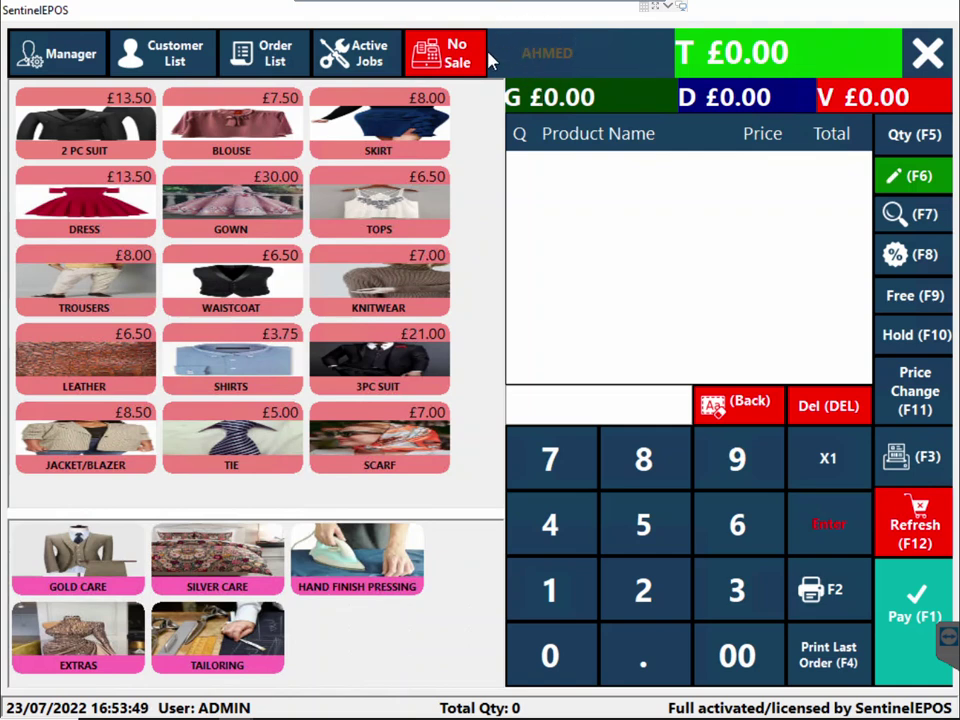
click(395, 125)
Add a Blouse and a 2 PC Suit to reach £29.00, then start payment
click(210, 133)
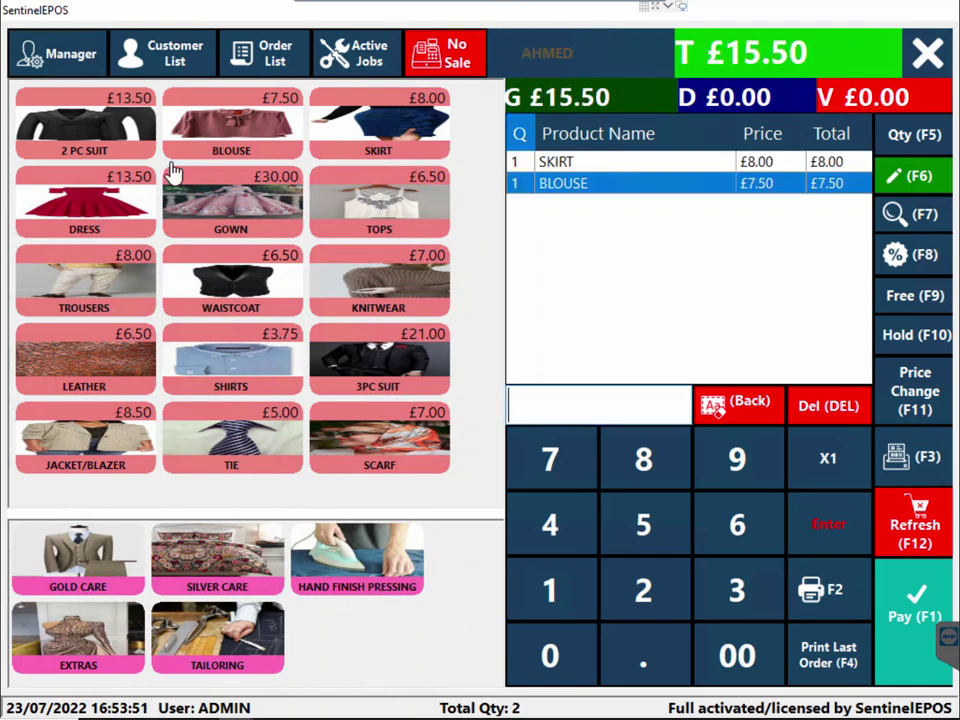
click(80, 110)
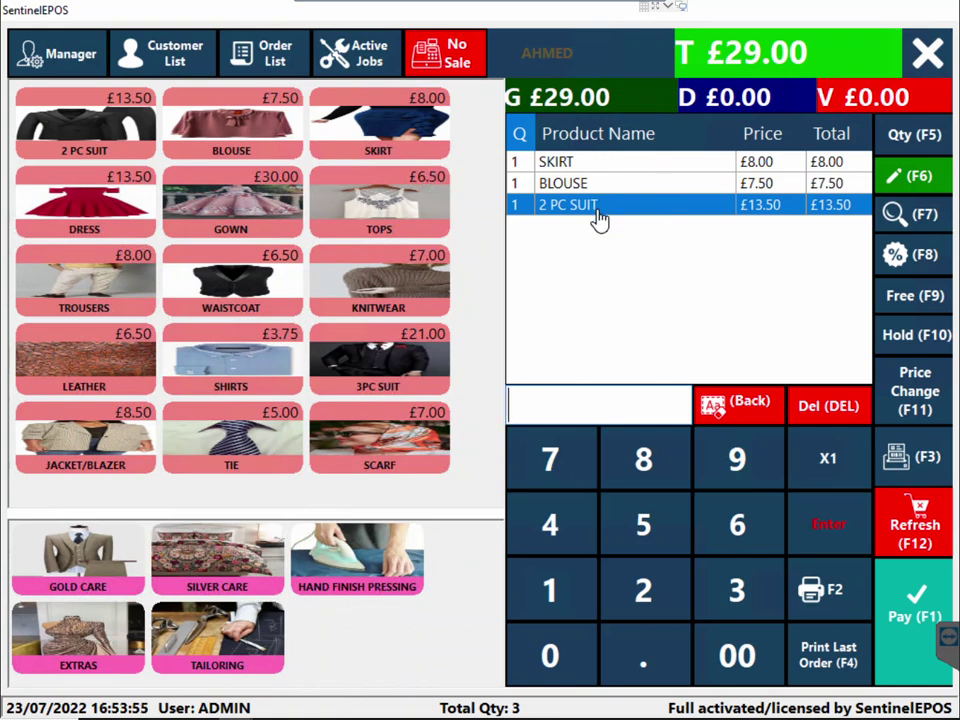
click(921, 637)
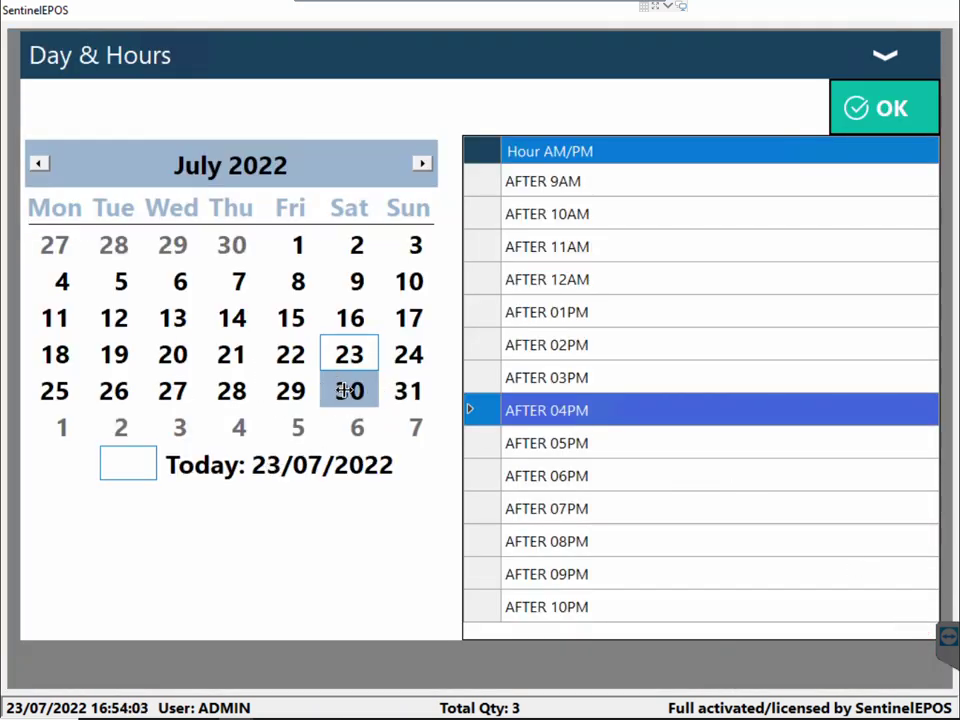
Pick 31 July as the collection day with an After 04PM slot and confirm
click(412, 394)
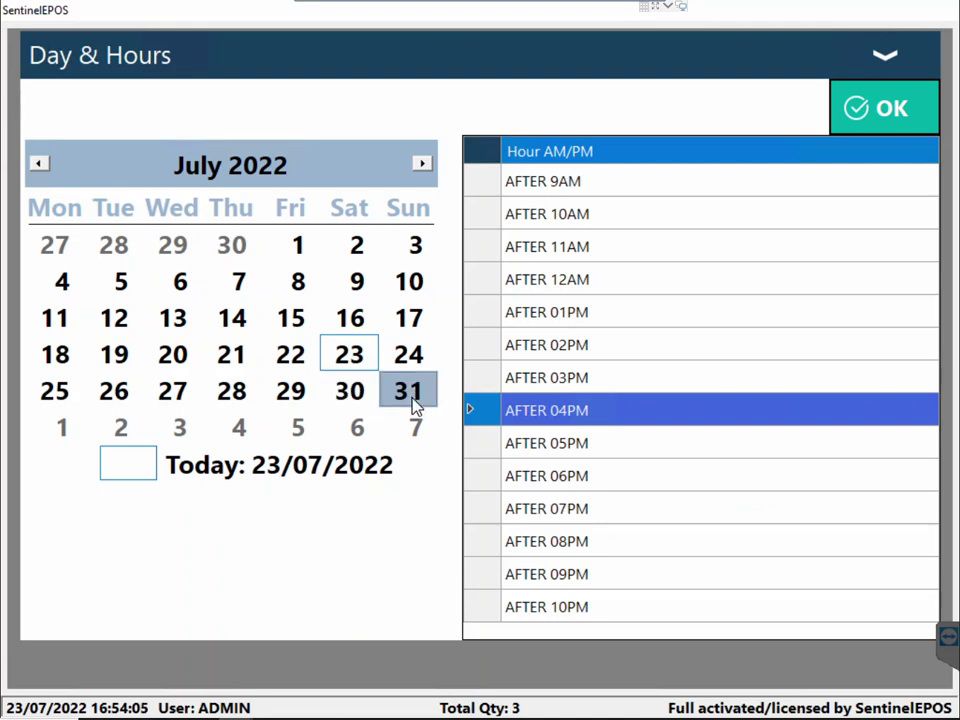
click(559, 443)
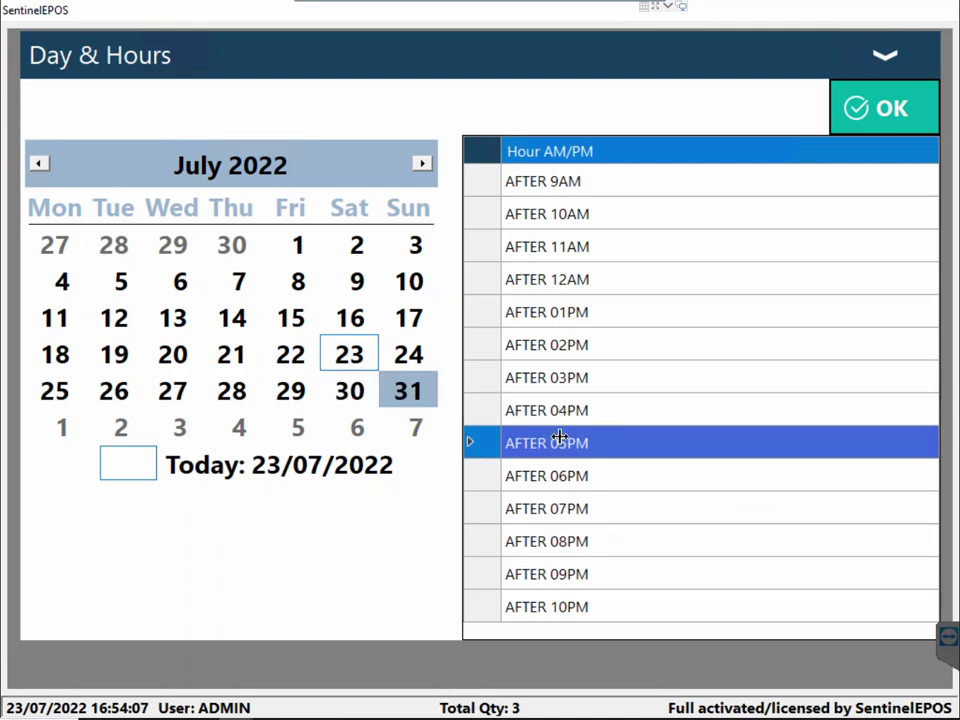
click(566, 411)
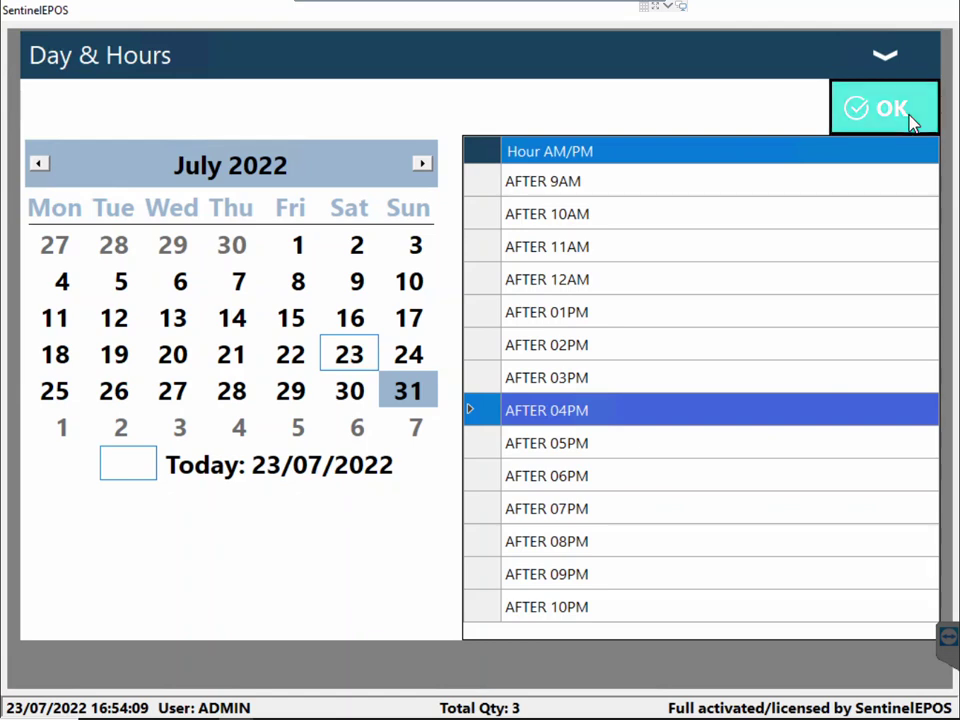
click(911, 120)
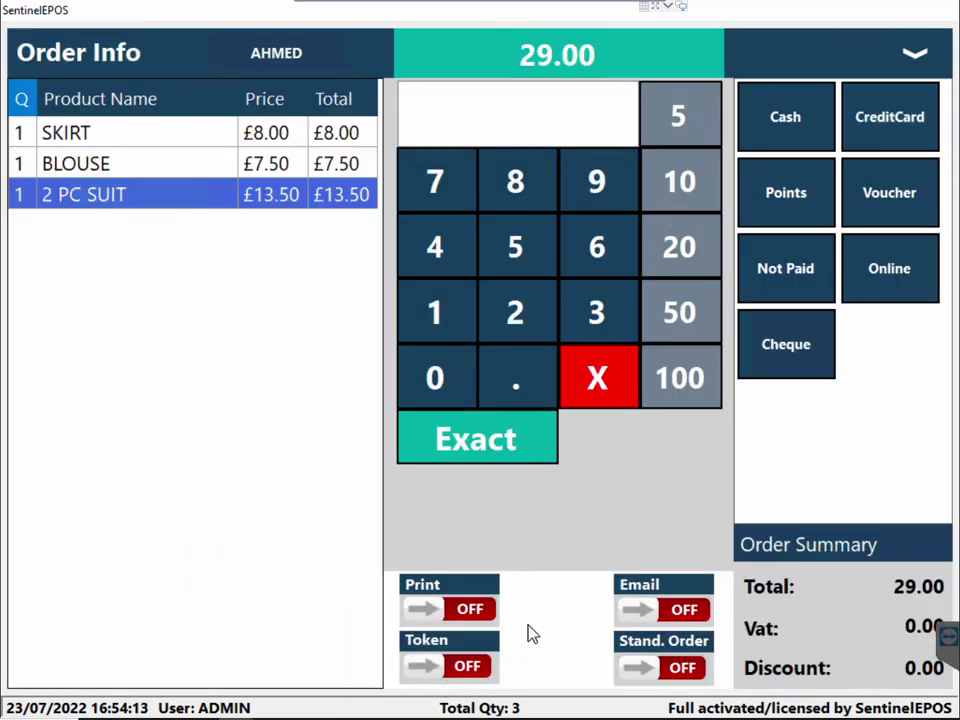
Try the Token, Print and Email receipt toggles, leaving Print and Email off
click(436, 672)
click(436, 672)
click(466, 680)
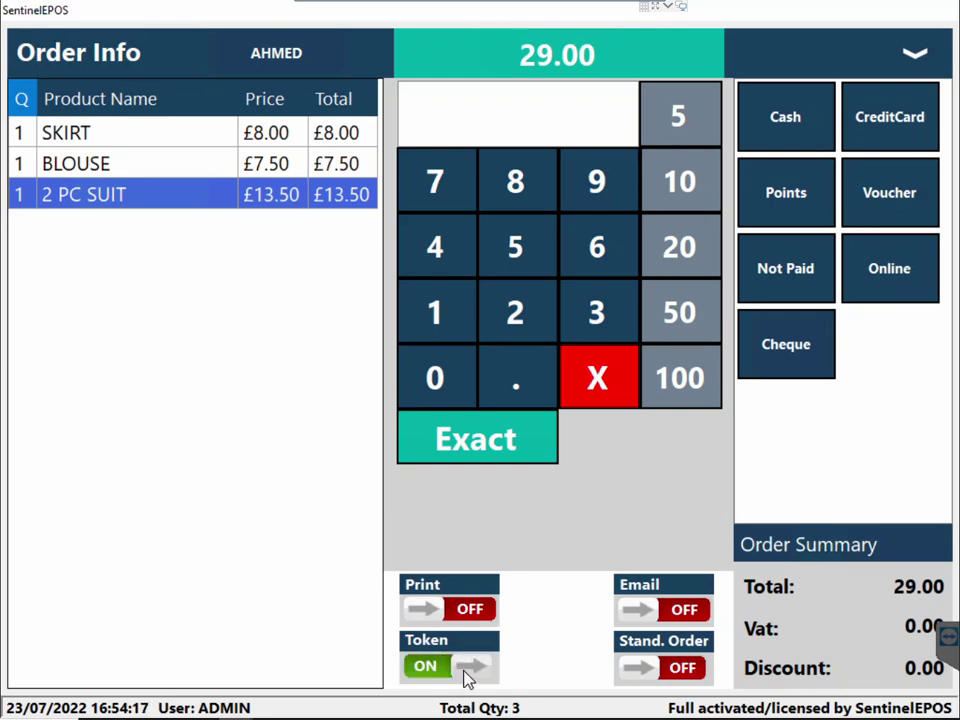
click(457, 619)
click(437, 620)
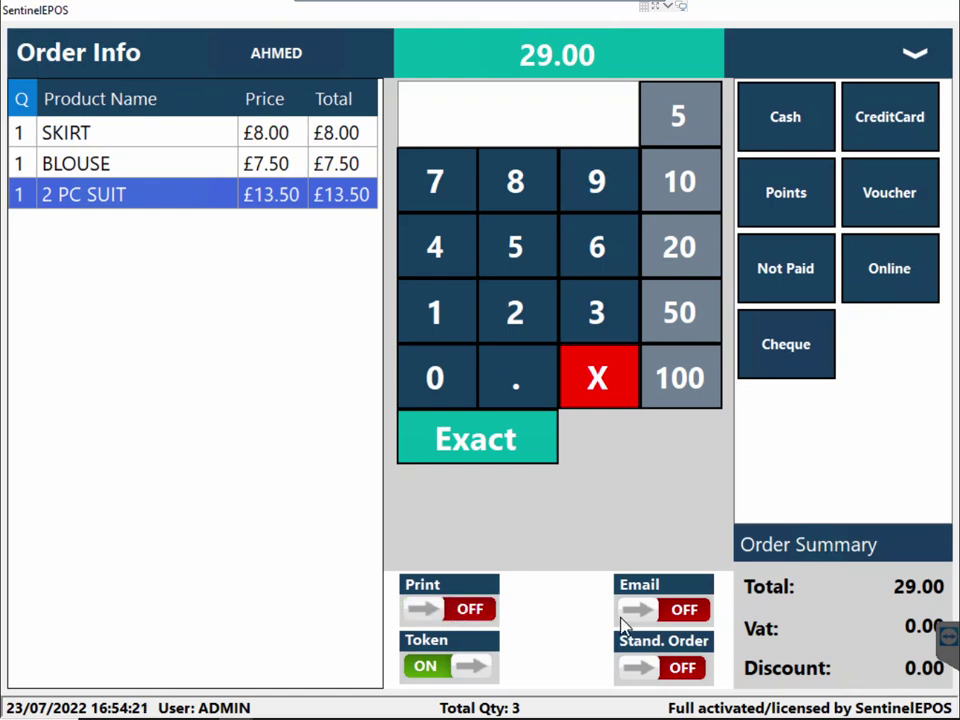
click(681, 619)
click(655, 626)
Select the SKIRT, BLOUSE and 2 PC SUIT order lines, then switch the token option off
click(86, 140)
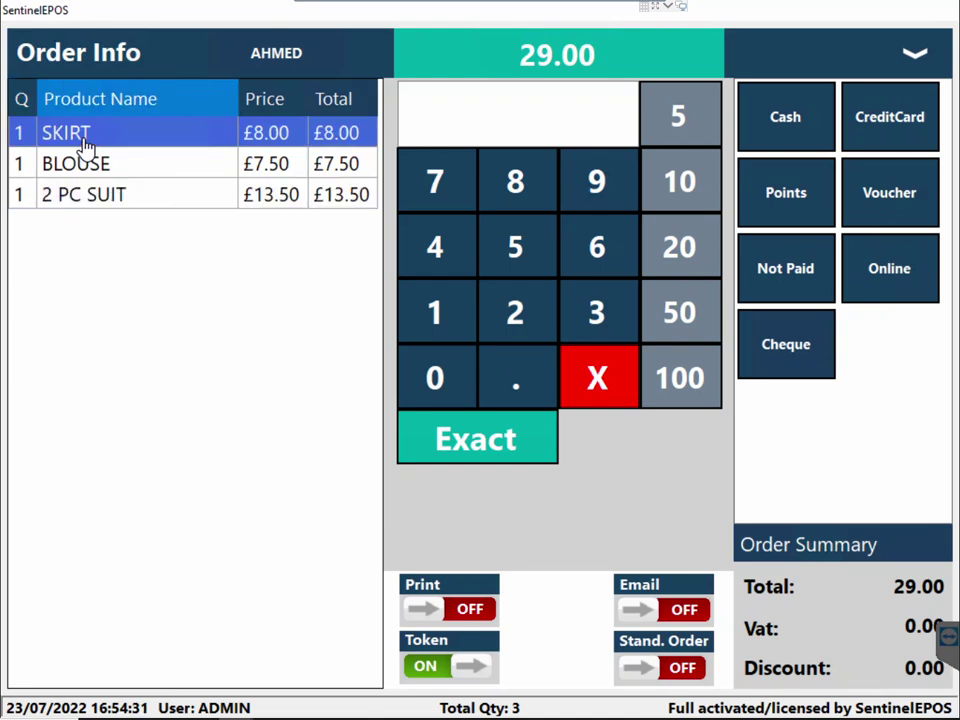
click(78, 168)
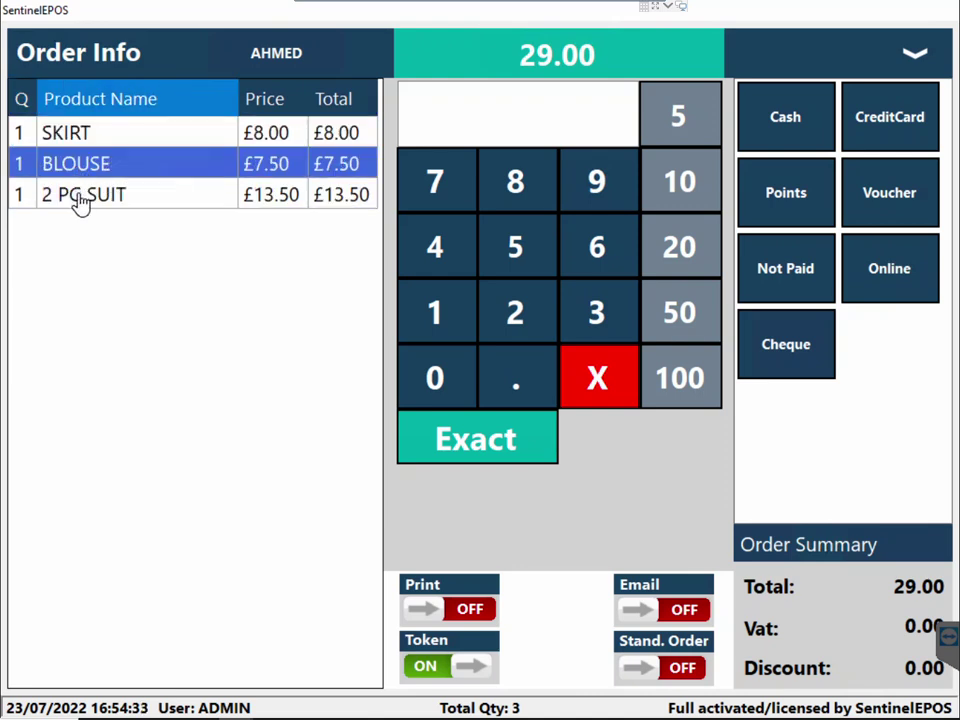
click(80, 201)
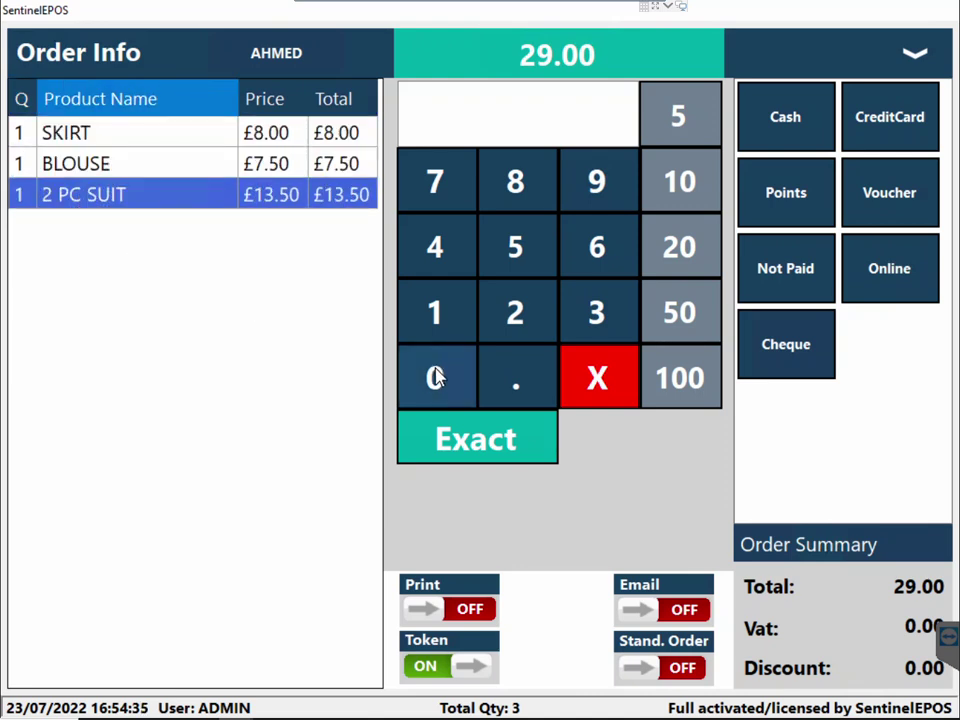
click(439, 666)
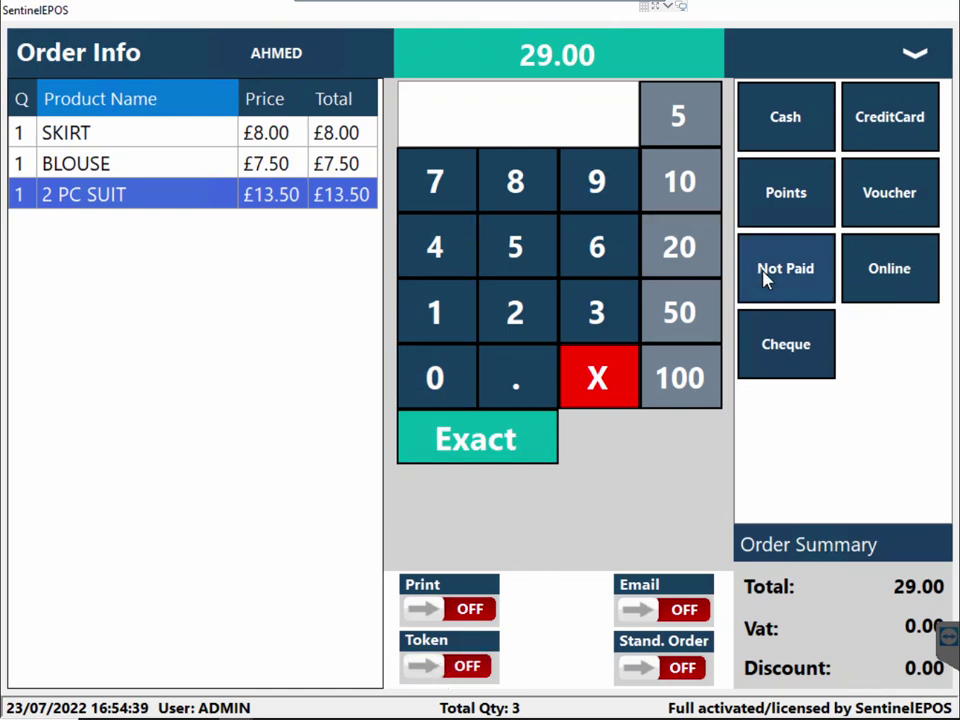
Take £10.00 in cash and mark the remaining £19.00 as Not Paid
click(459, 326)
click(448, 394)
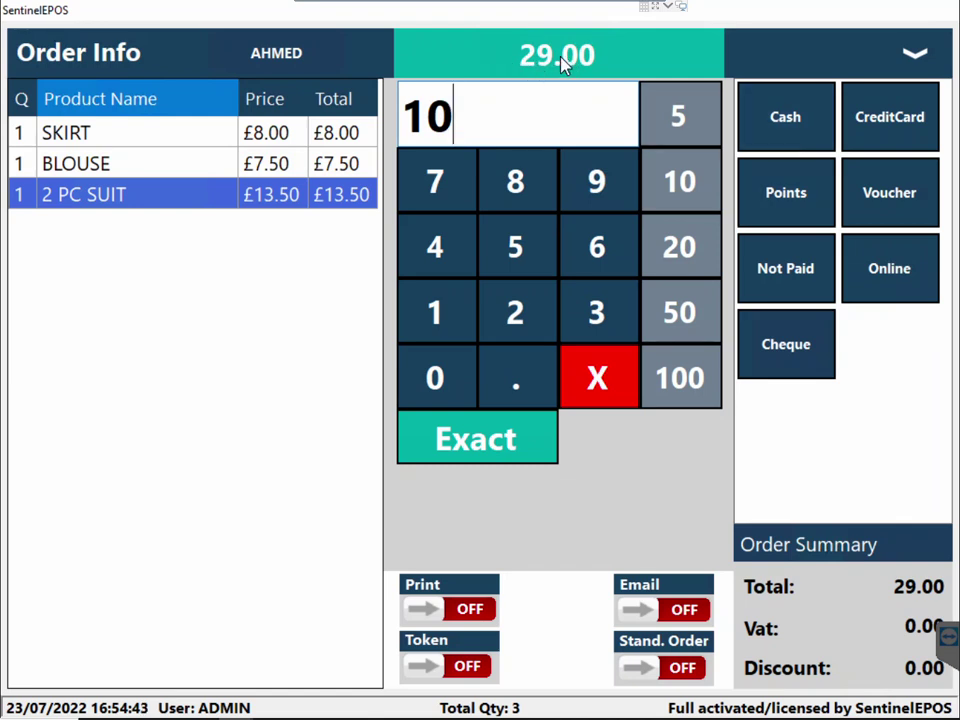
click(784, 141)
click(789, 284)
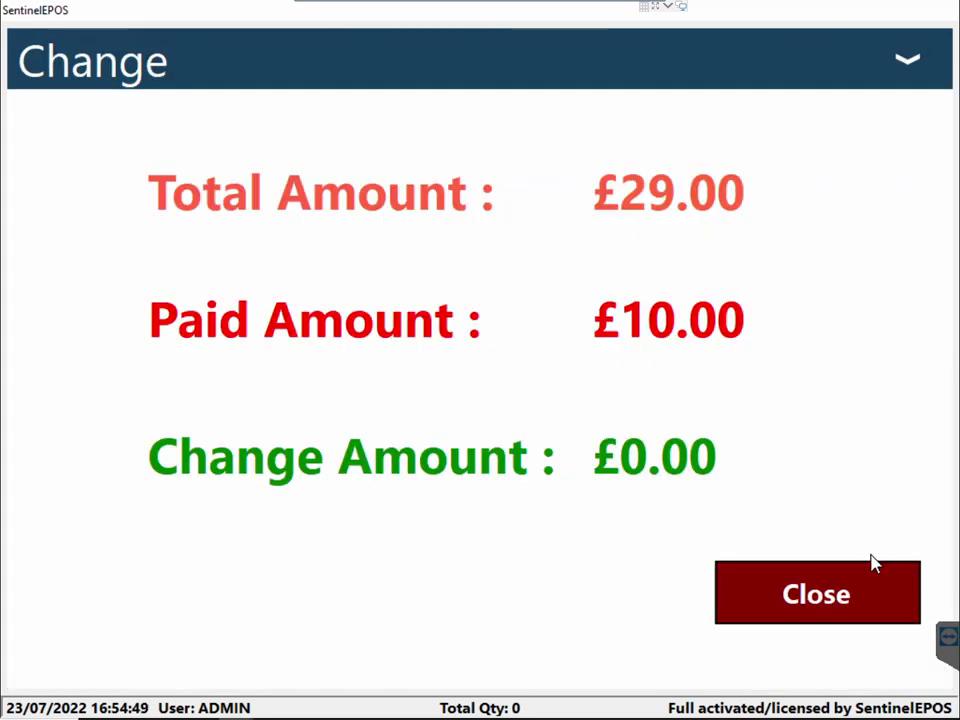
Close the Change summary showing £10.00 paid to return to the empty till
click(868, 590)
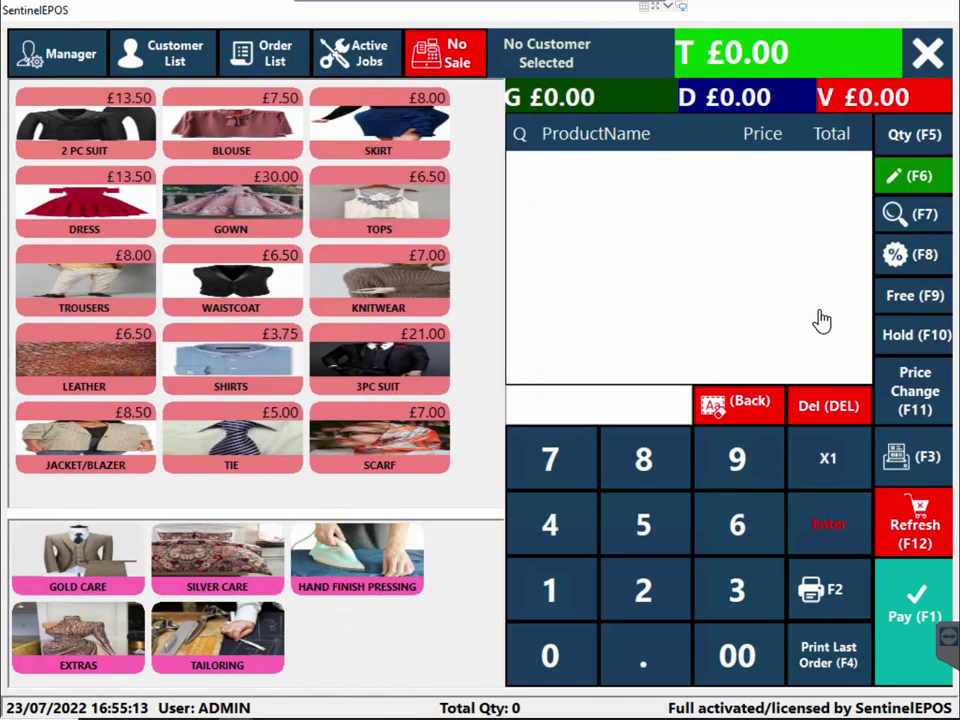
click(276, 60)
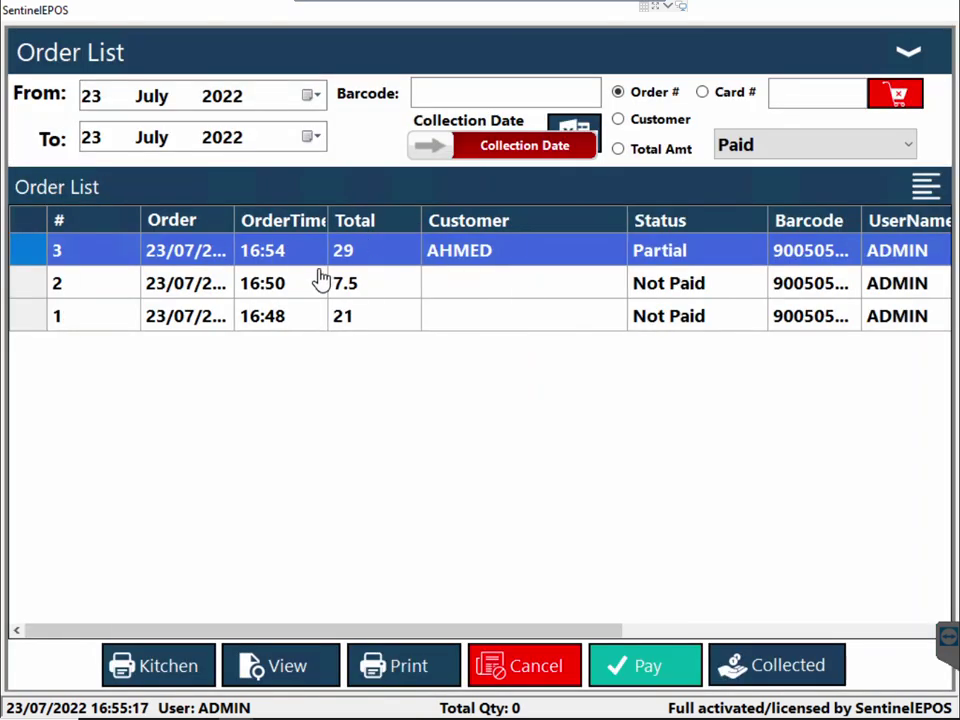
click(460, 96)
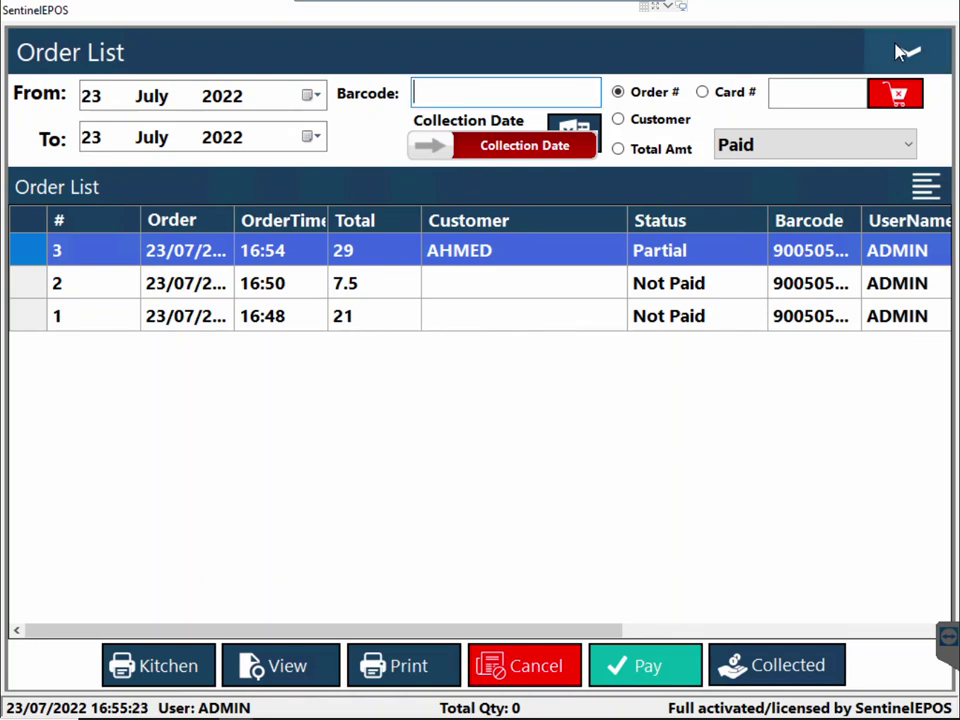
click(903, 52)
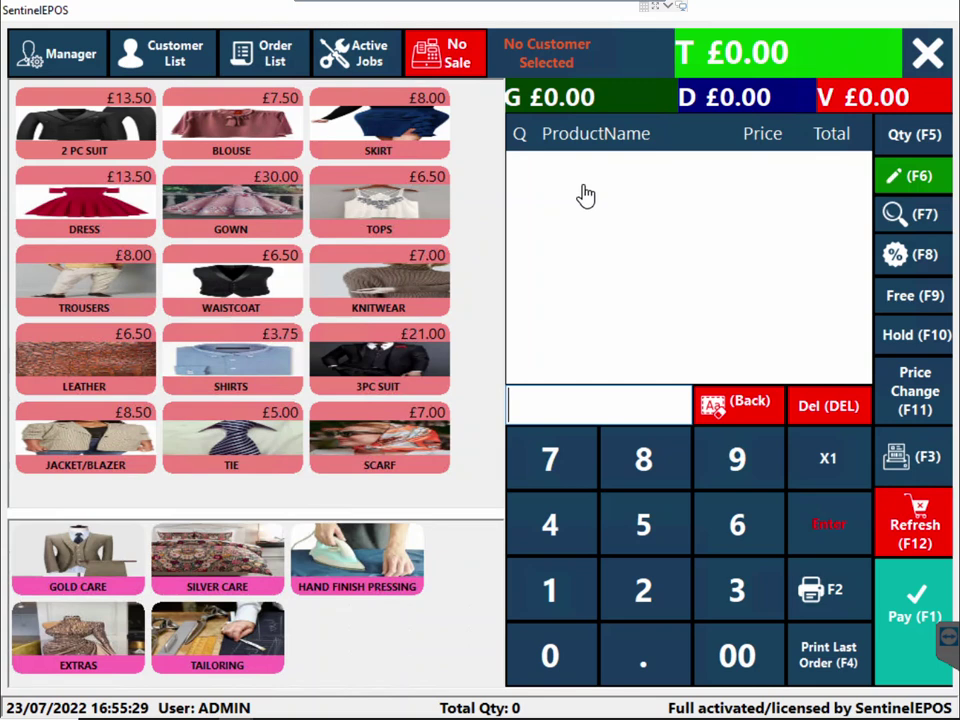
Open the customer's order history, compare Un Paid and Paid orders, then close back to the till
click(177, 68)
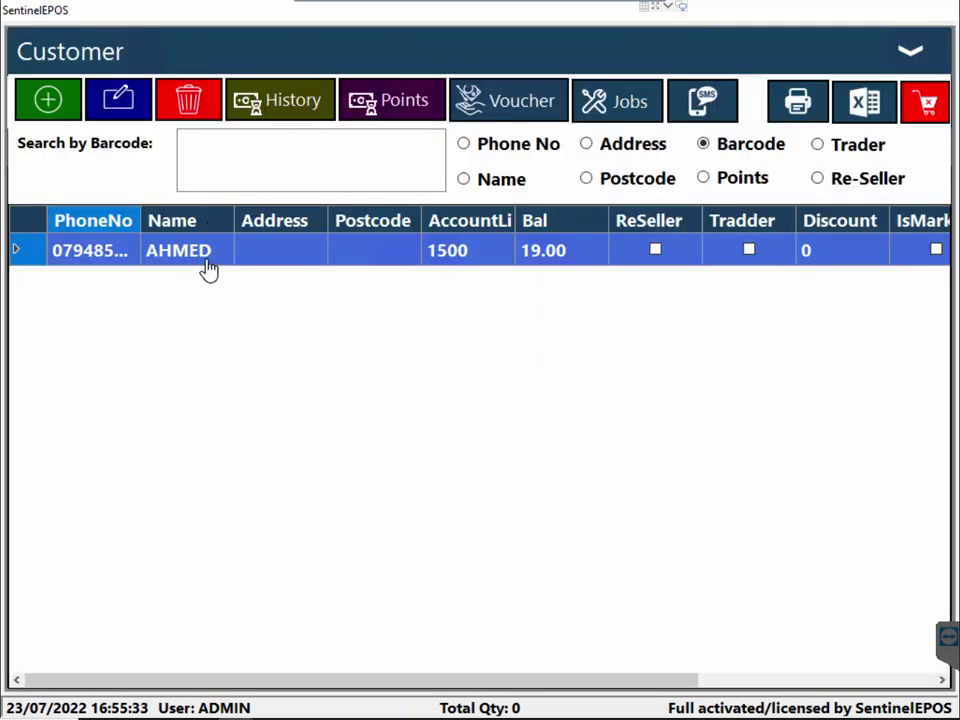
click(302, 113)
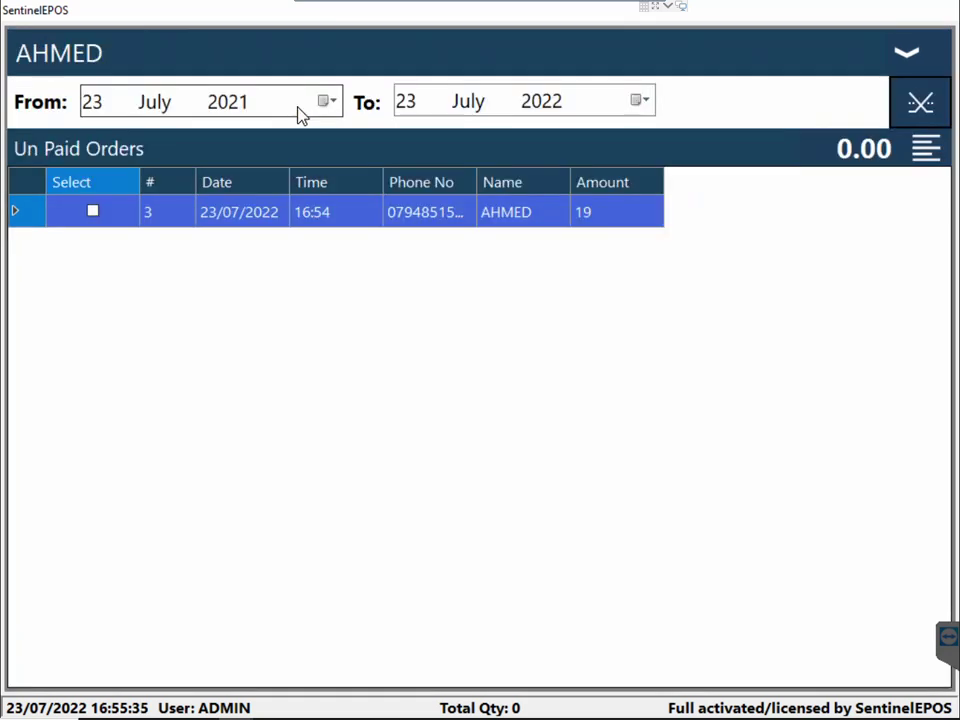
click(920, 148)
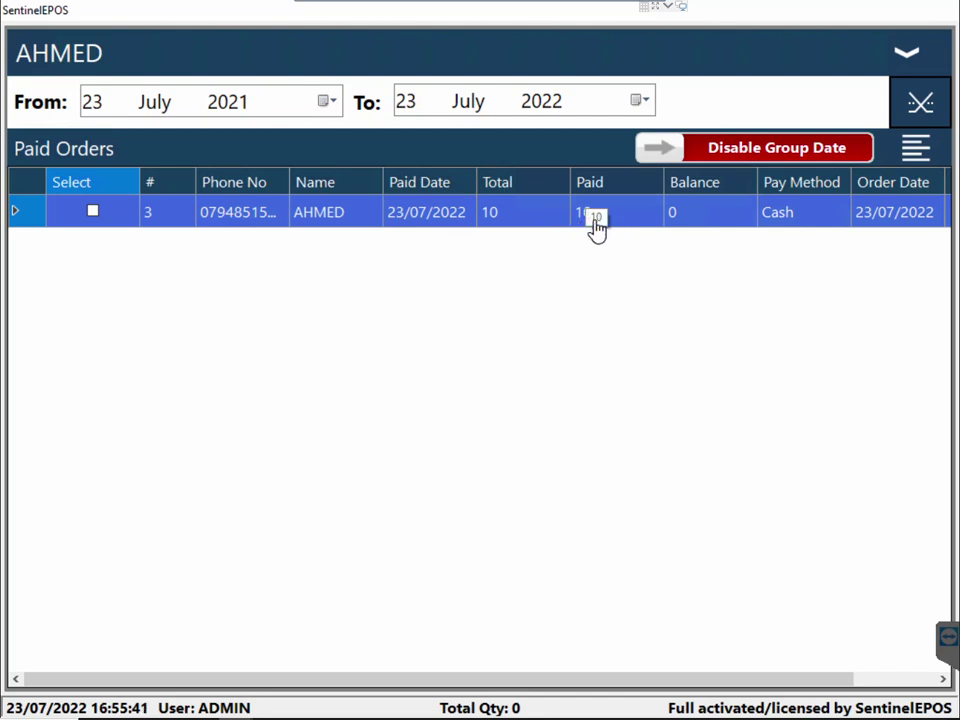
click(922, 148)
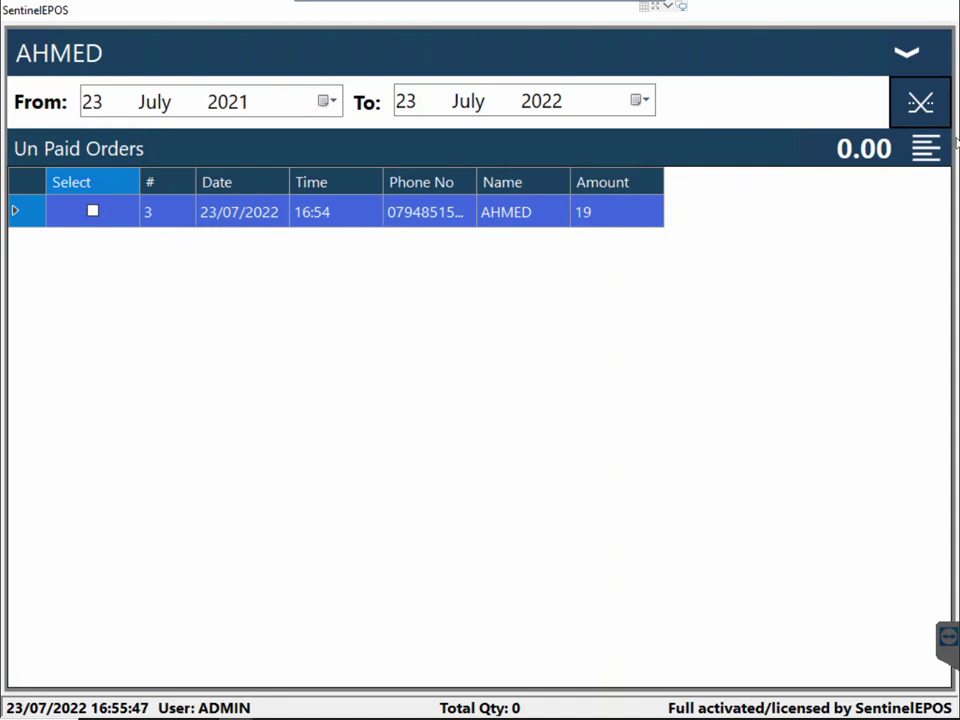
click(925, 150)
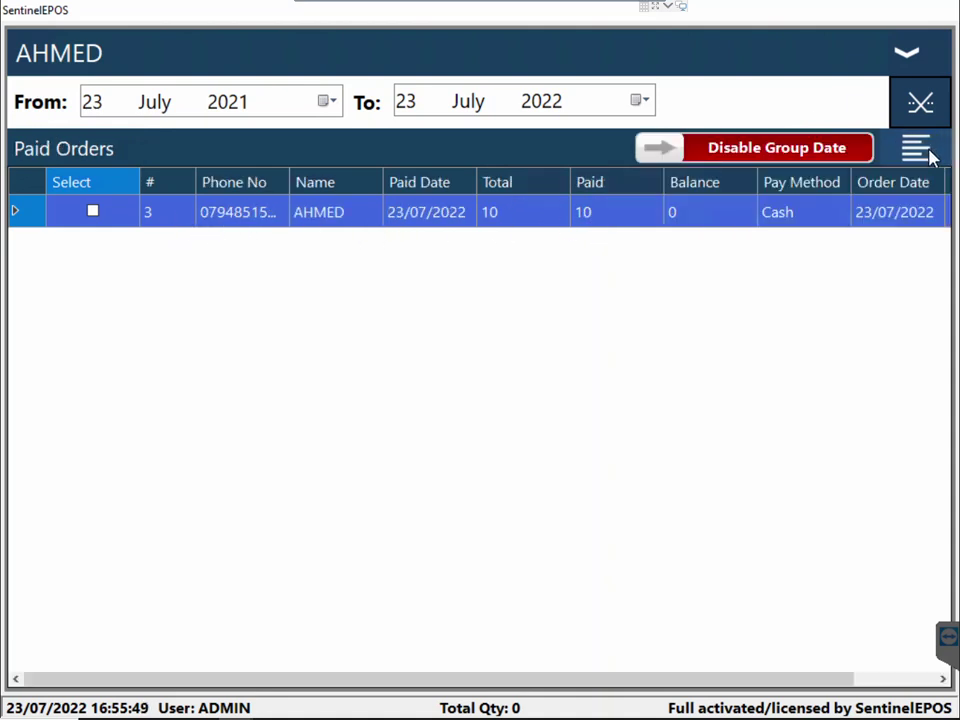
click(928, 150)
click(909, 56)
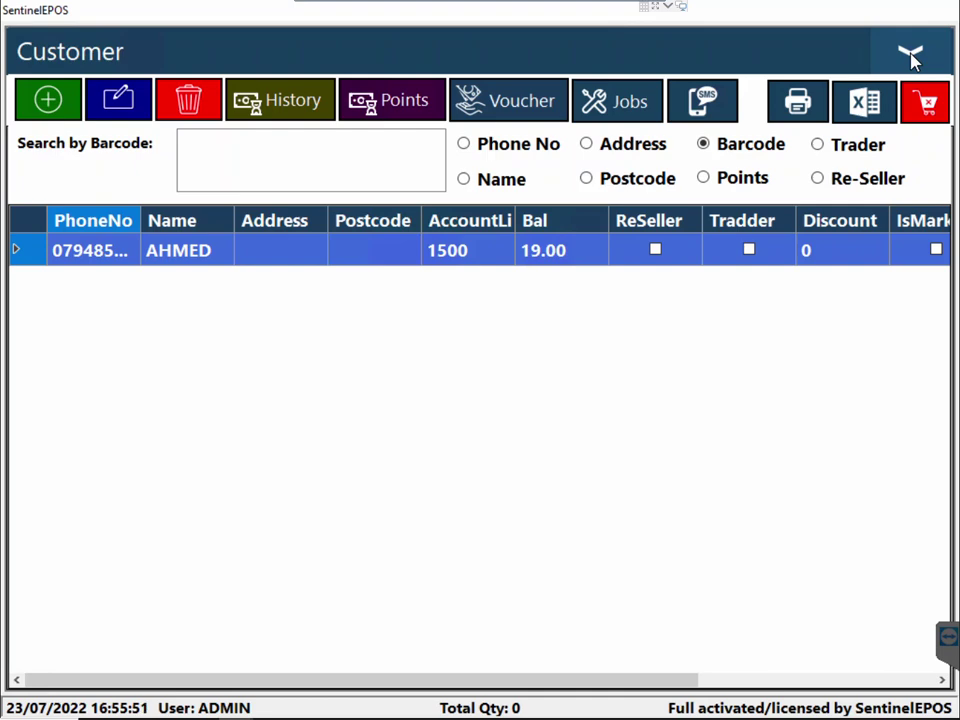
click(910, 56)
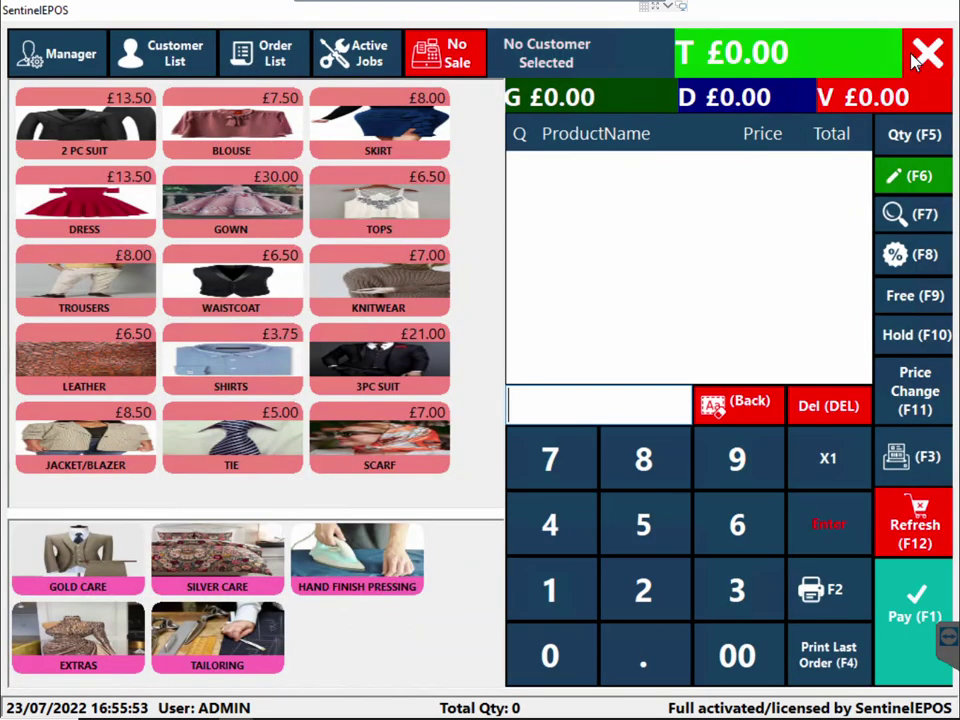
click(76, 72)
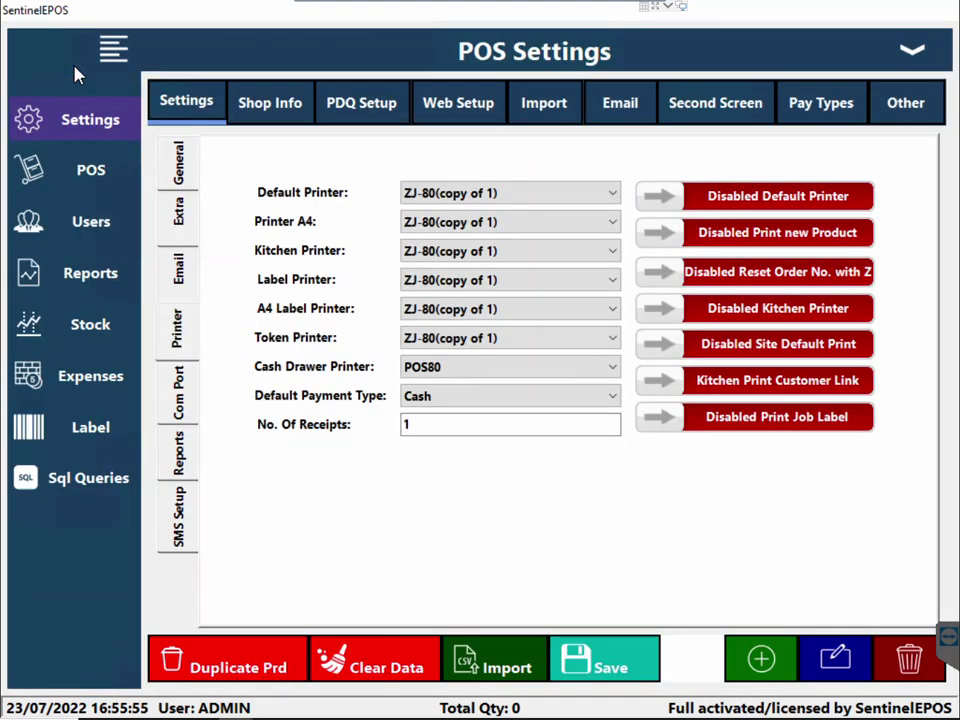
click(111, 272)
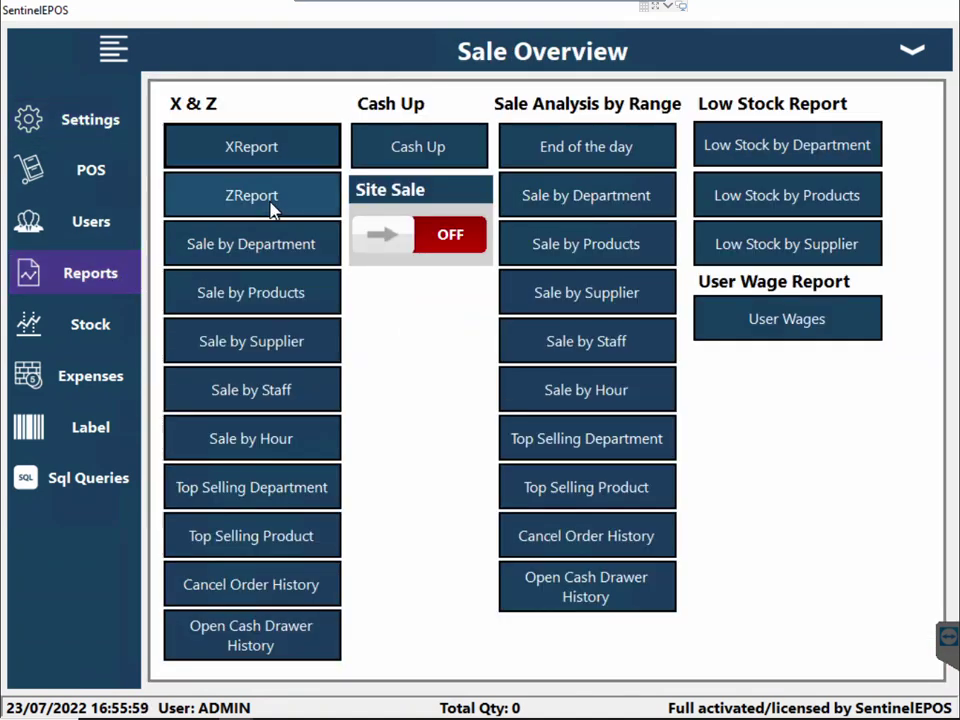
click(287, 292)
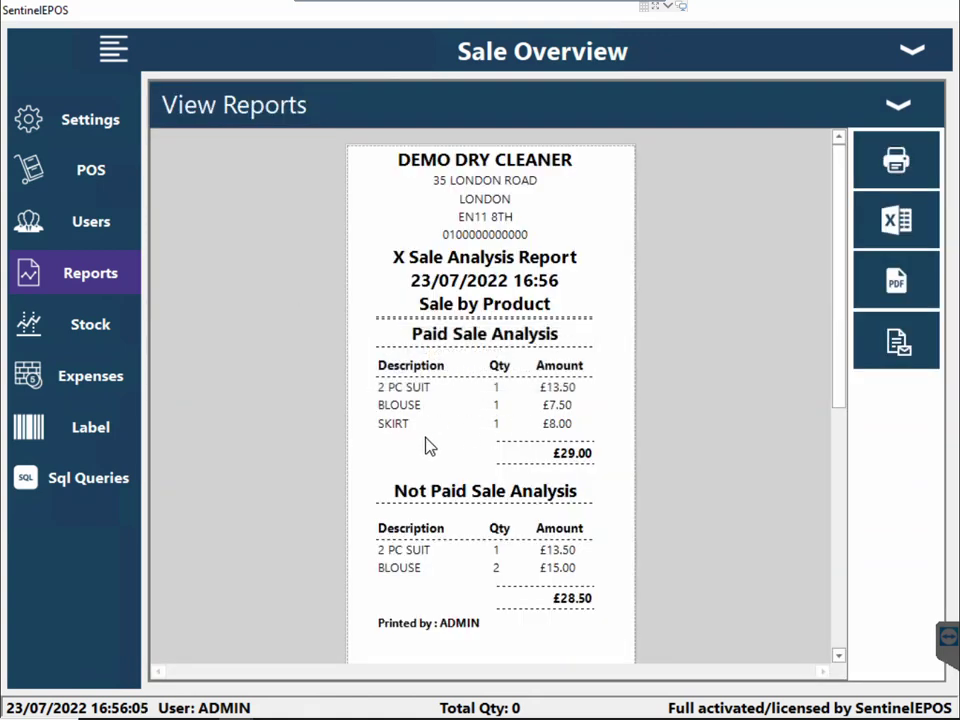
click(898, 102)
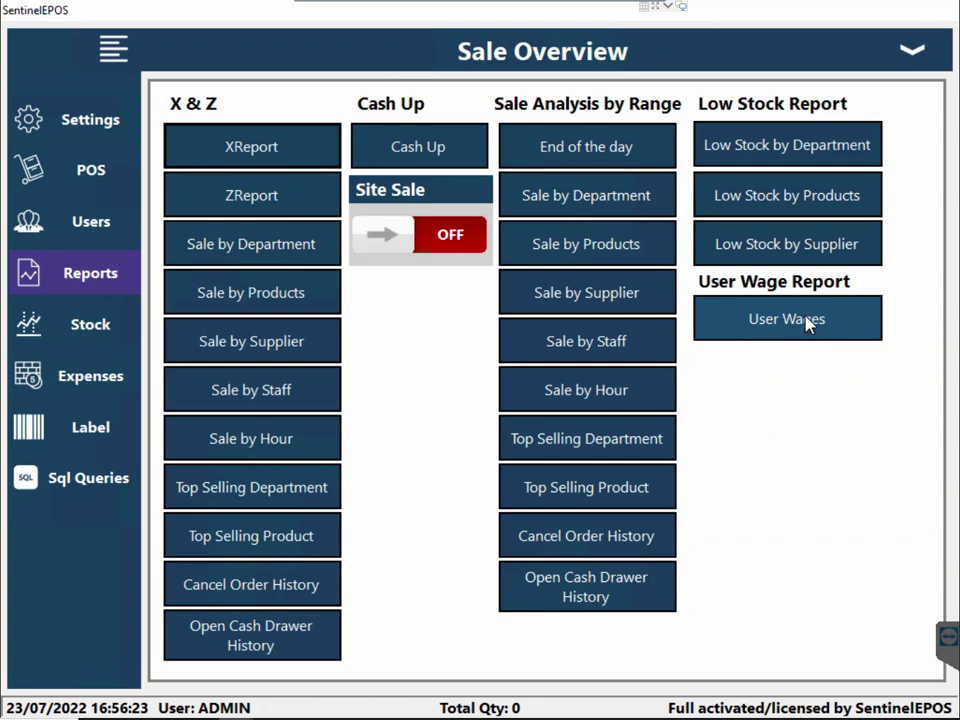
click(910, 49)
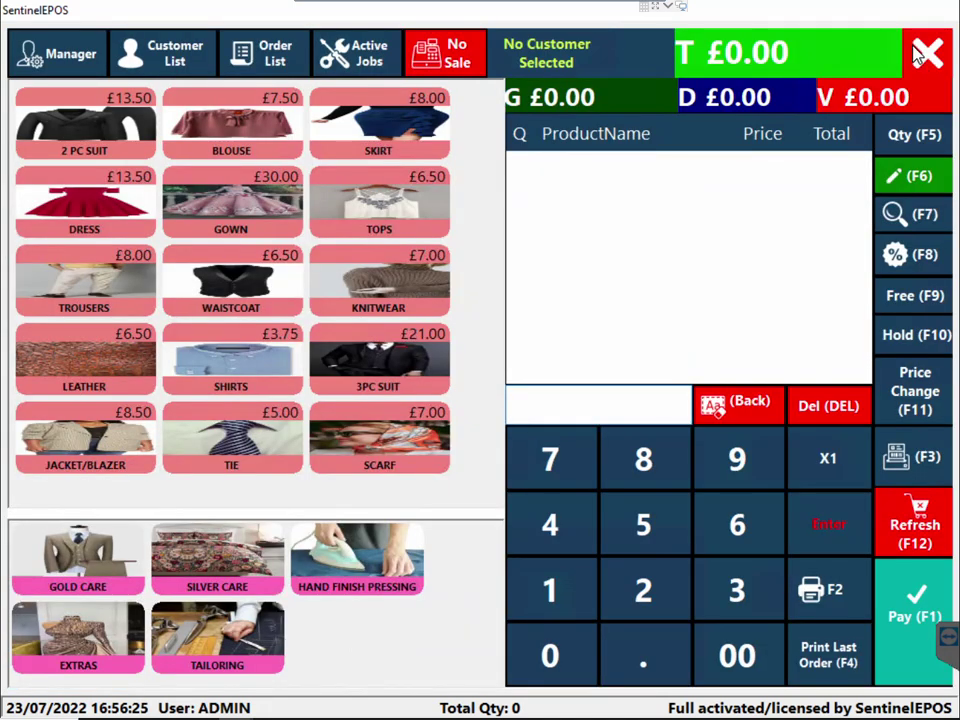
In Manager > POS, filter to the GOLD CARE category and edit the BLOUSE product
click(62, 47)
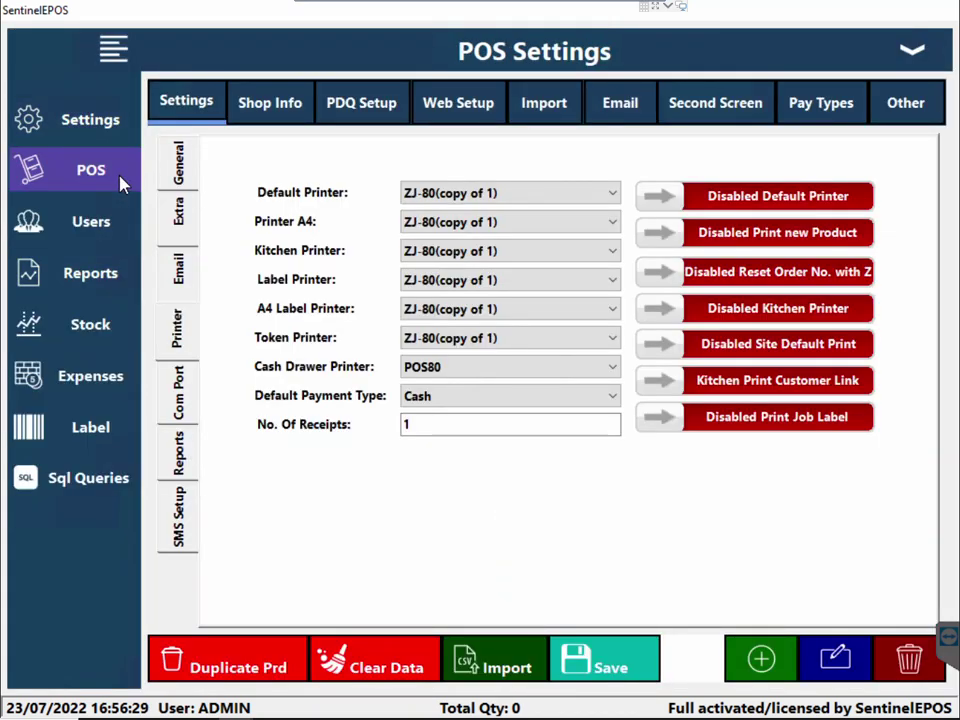
click(91, 172)
click(776, 116)
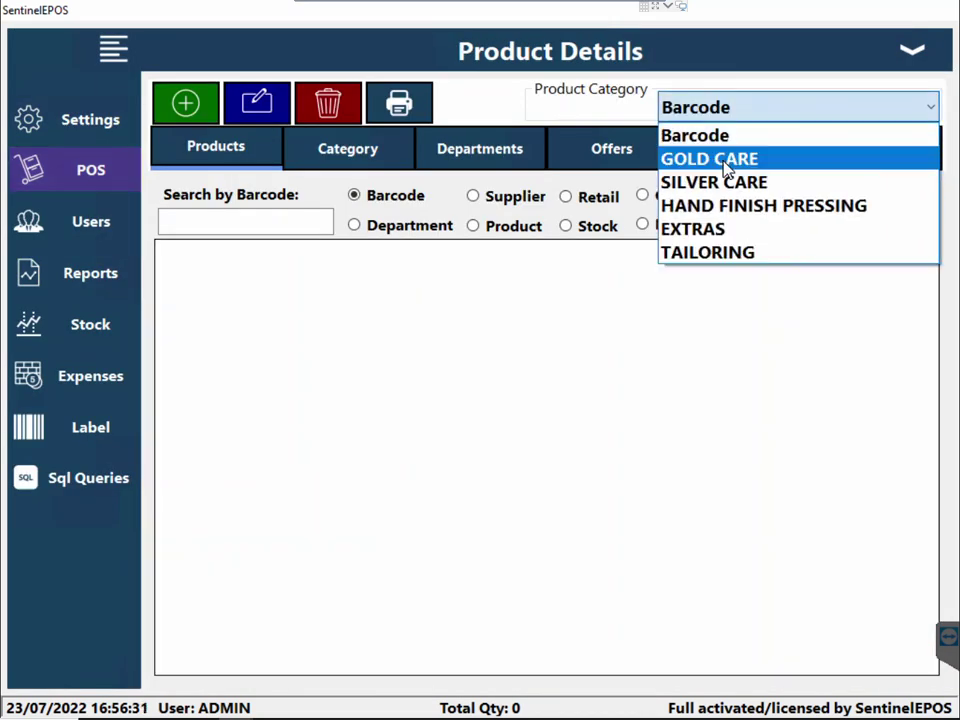
click(725, 166)
click(442, 332)
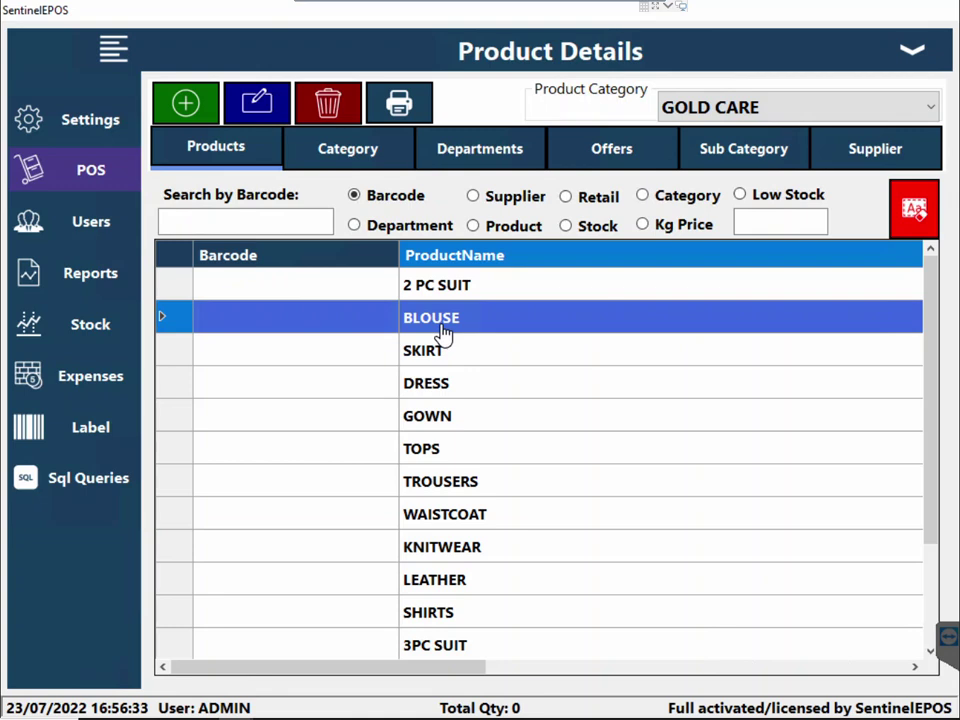
click(257, 116)
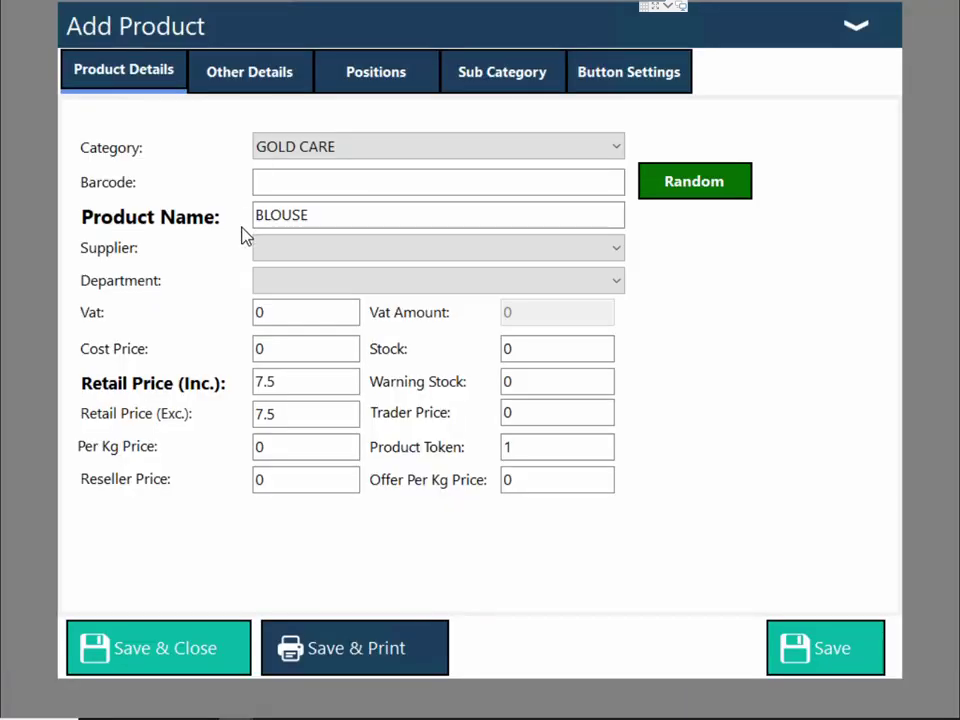
click(275, 382)
key(ctrl+a)
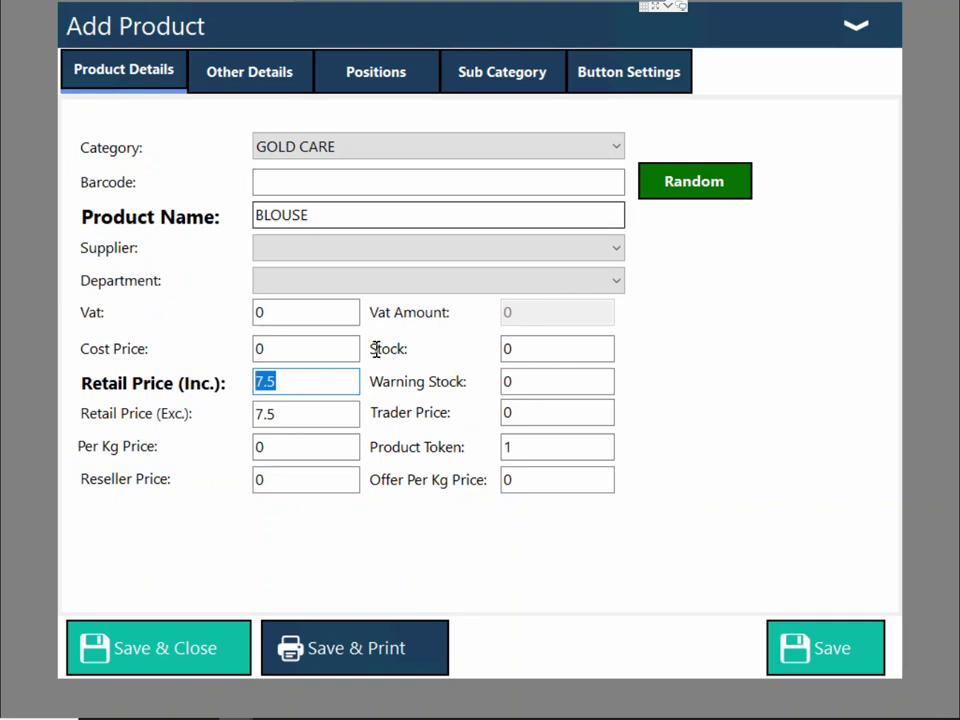
click(517, 451)
key(ctrl+a)
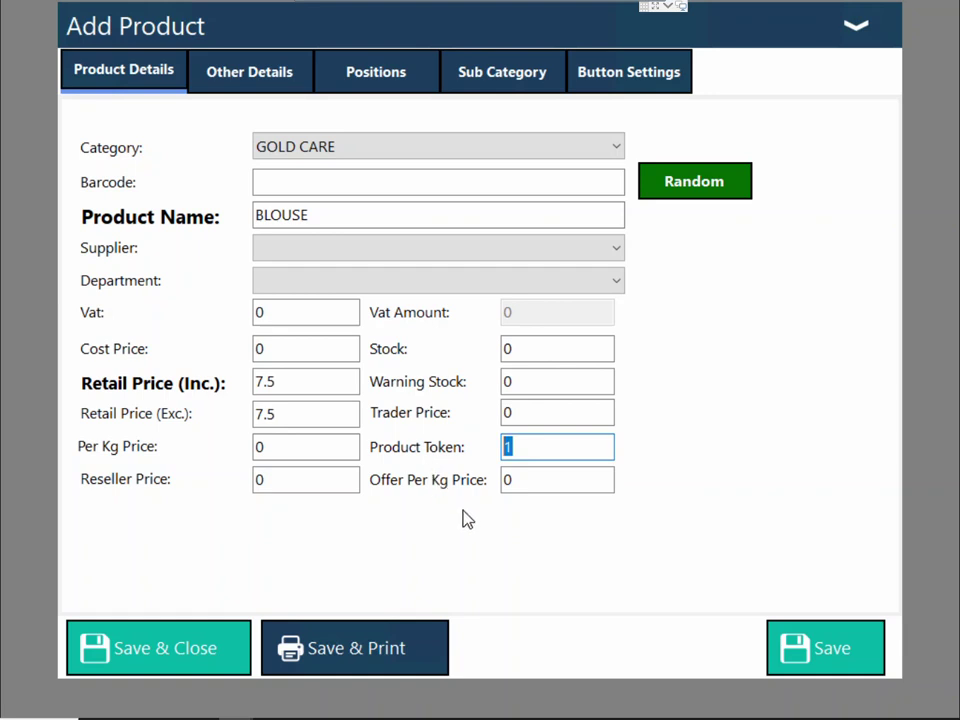
Close the Blouse editor, view today's orders sorted by OrderTime, then add one £8.00 SKIRT
click(855, 28)
click(912, 39)
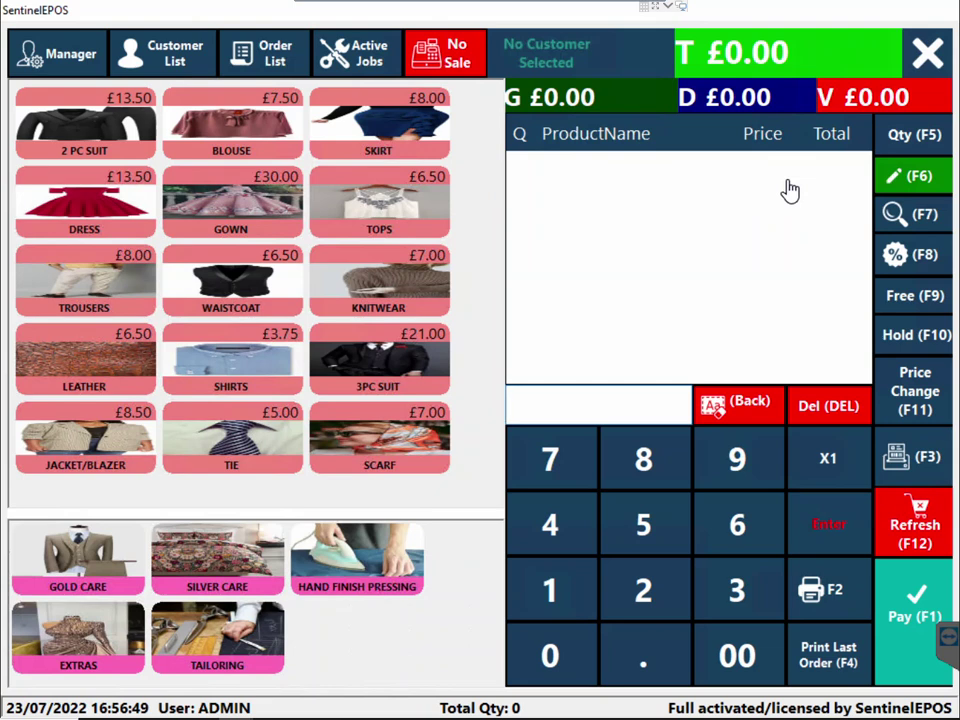
click(255, 60)
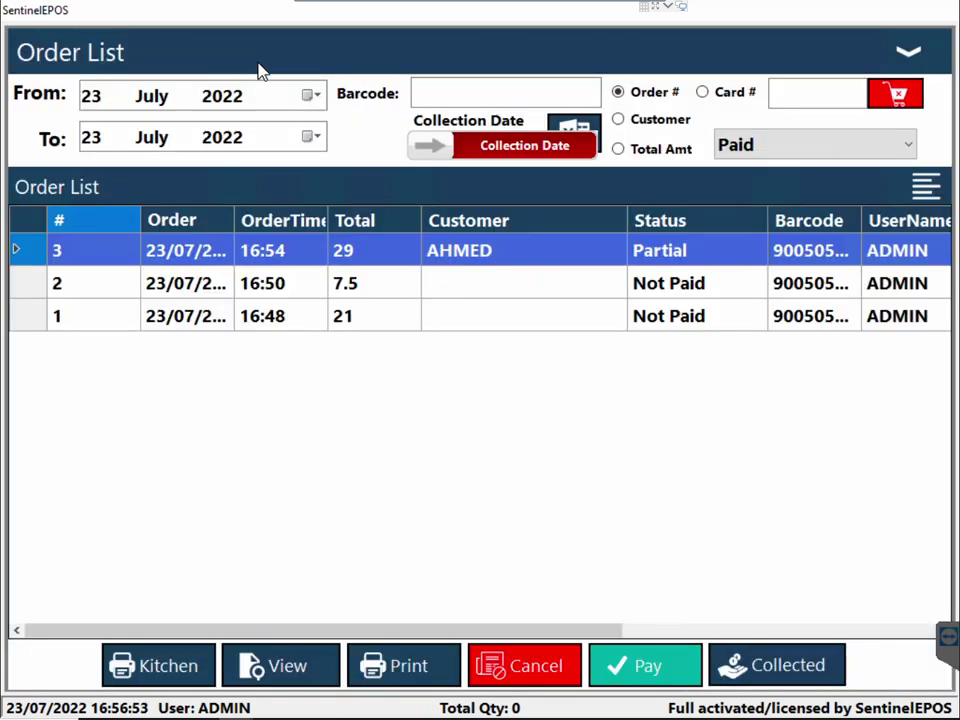
click(263, 258)
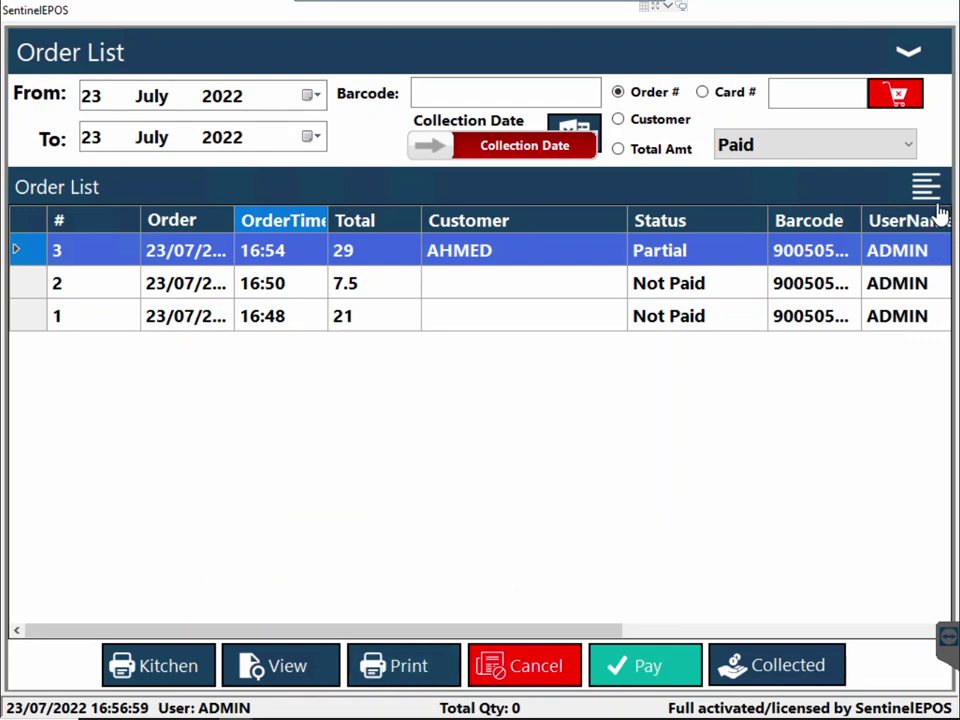
click(908, 57)
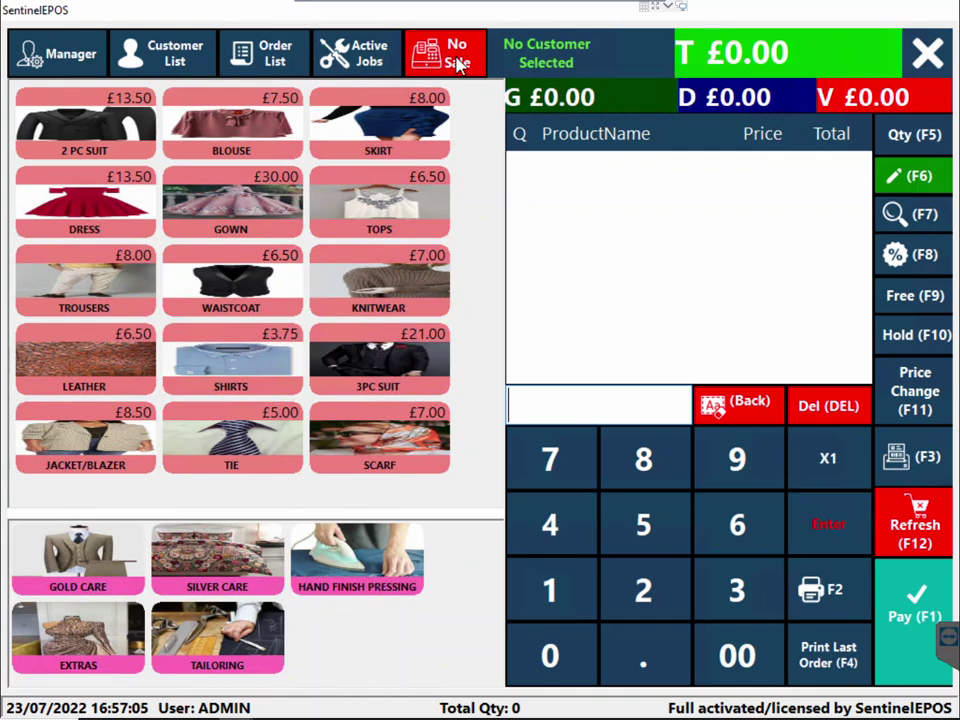
click(392, 145)
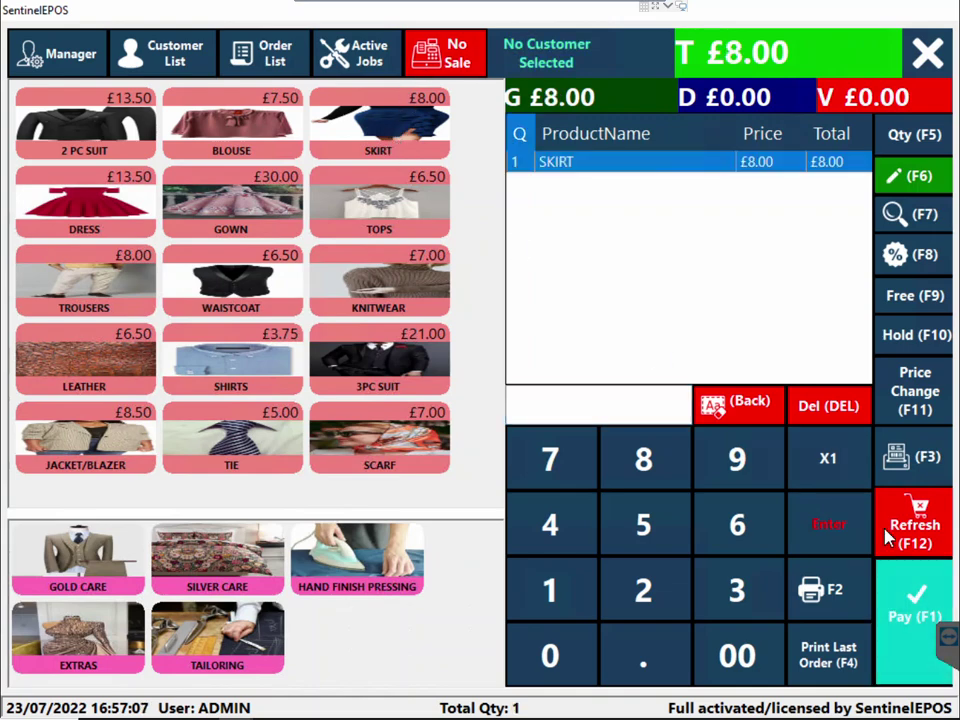
Set collection to After 05PM, confirm, then leave the payment screen without paying
click(825, 536)
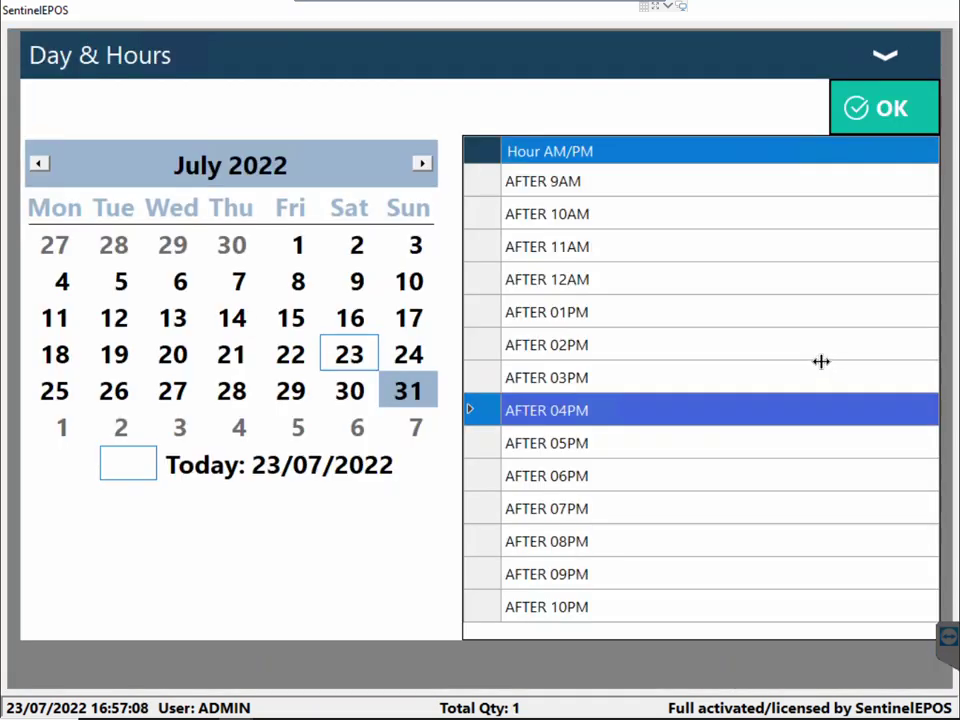
click(581, 452)
click(858, 128)
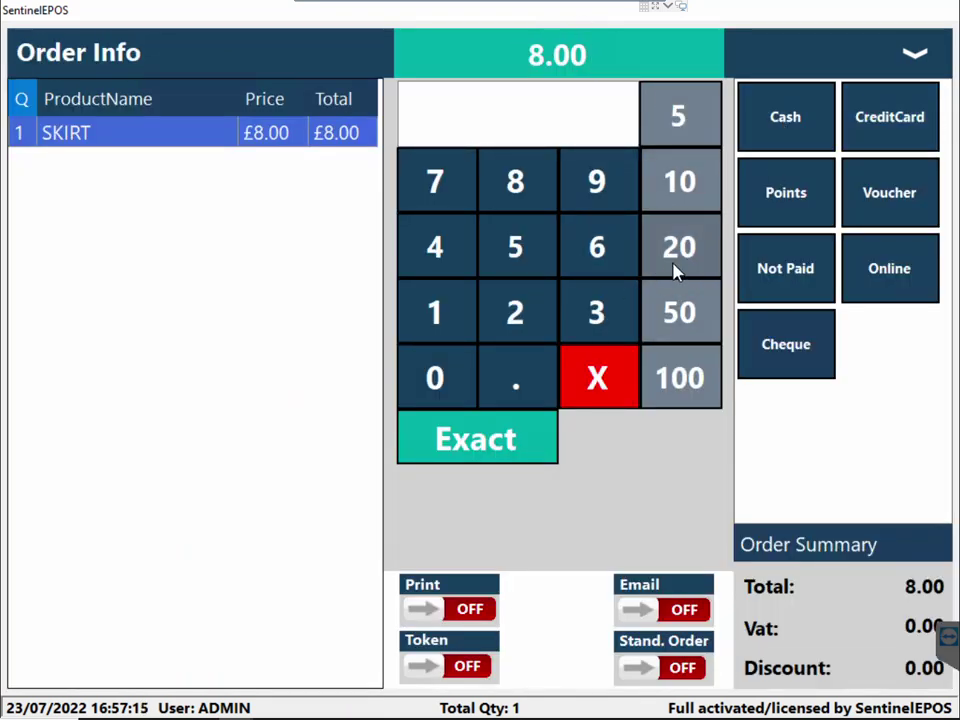
click(917, 56)
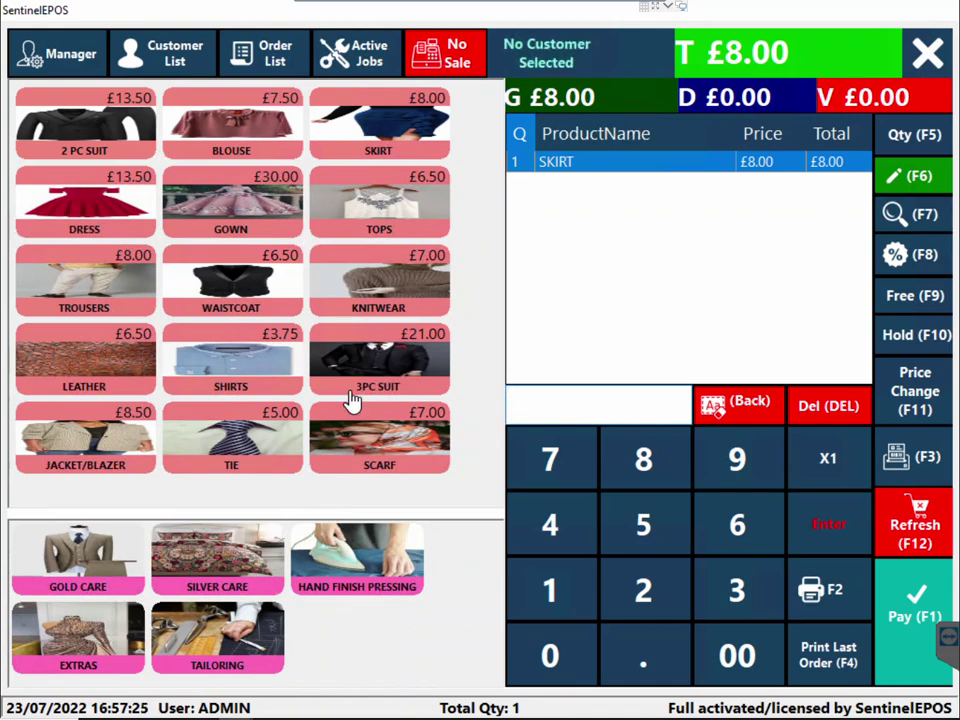
Add KNITWEAR, SHIRTS and WAISTCOAT items to the order
click(405, 305)
click(256, 348)
click(262, 289)
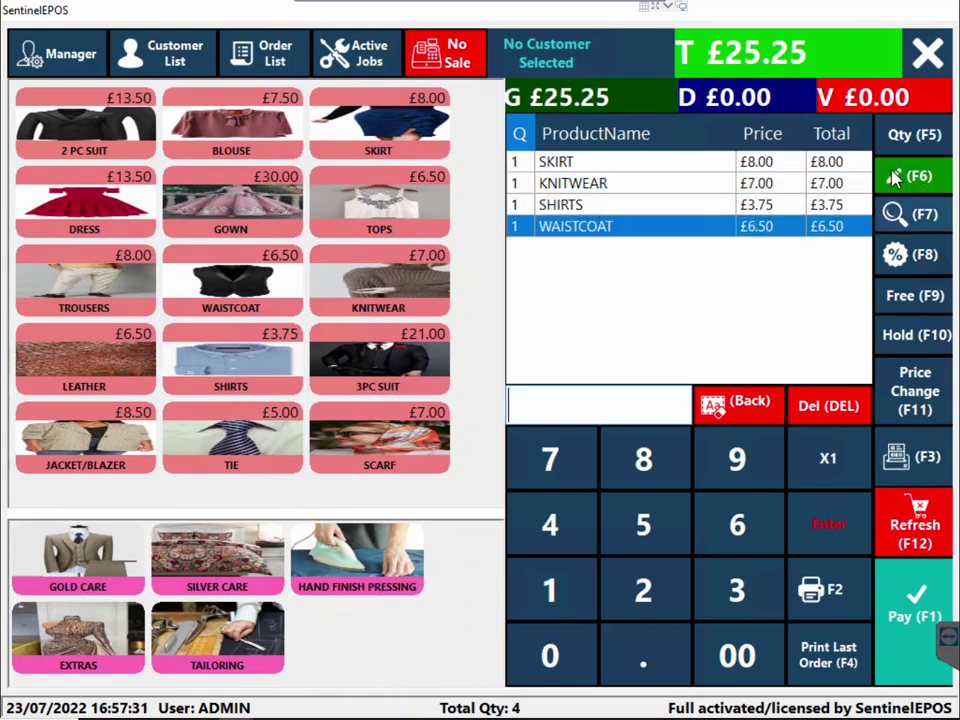
Search products for 'TIE', then delete every line so the order is empty
click(910, 228)
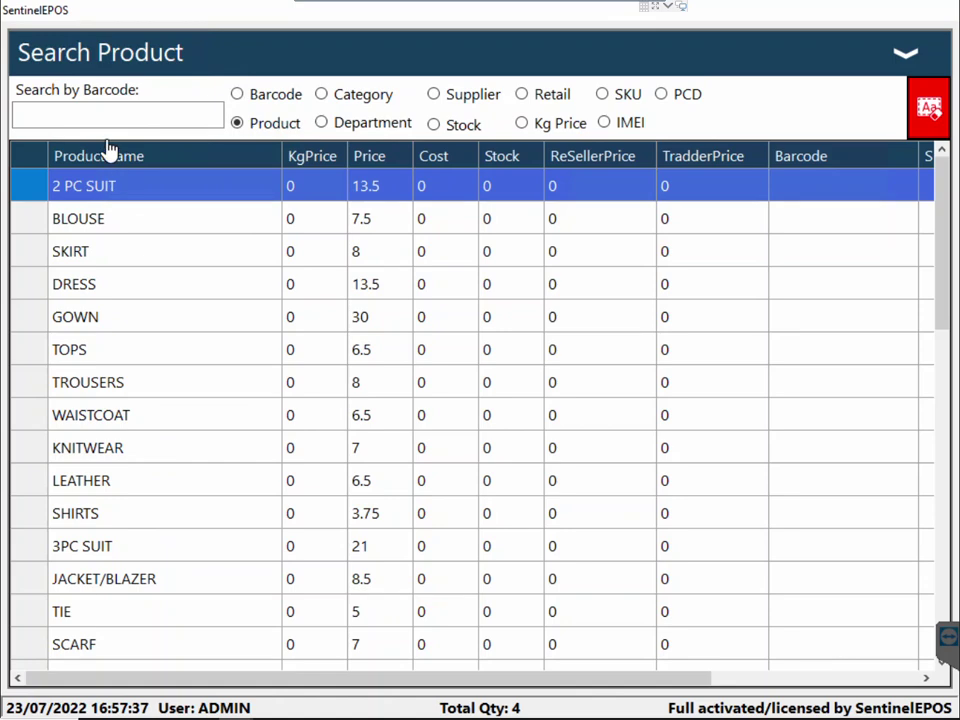
click(123, 118)
text(TIE)
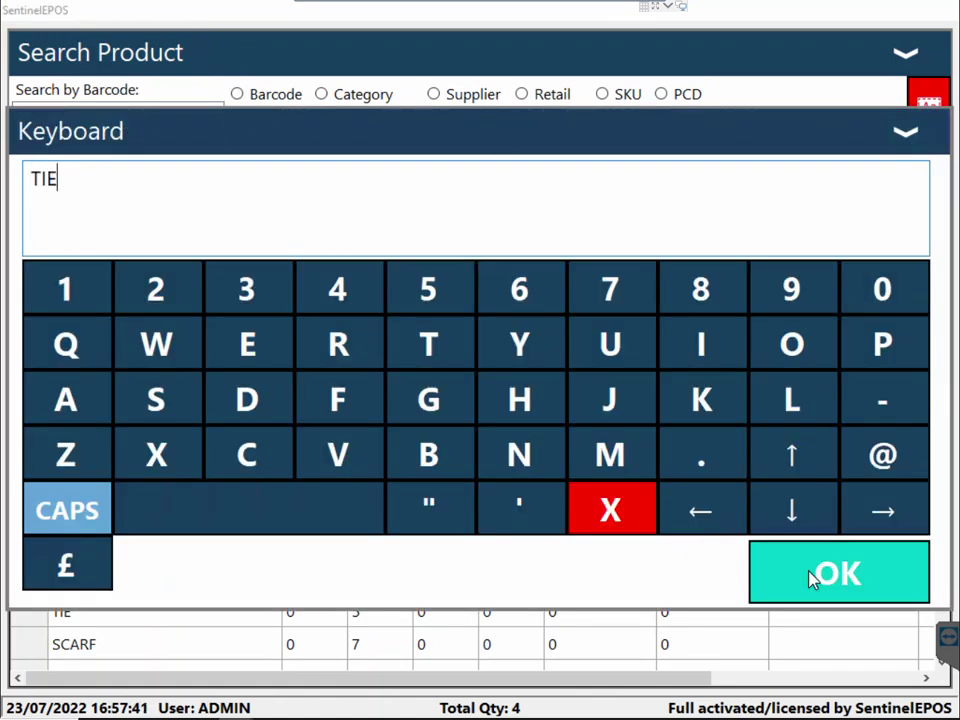
click(812, 578)
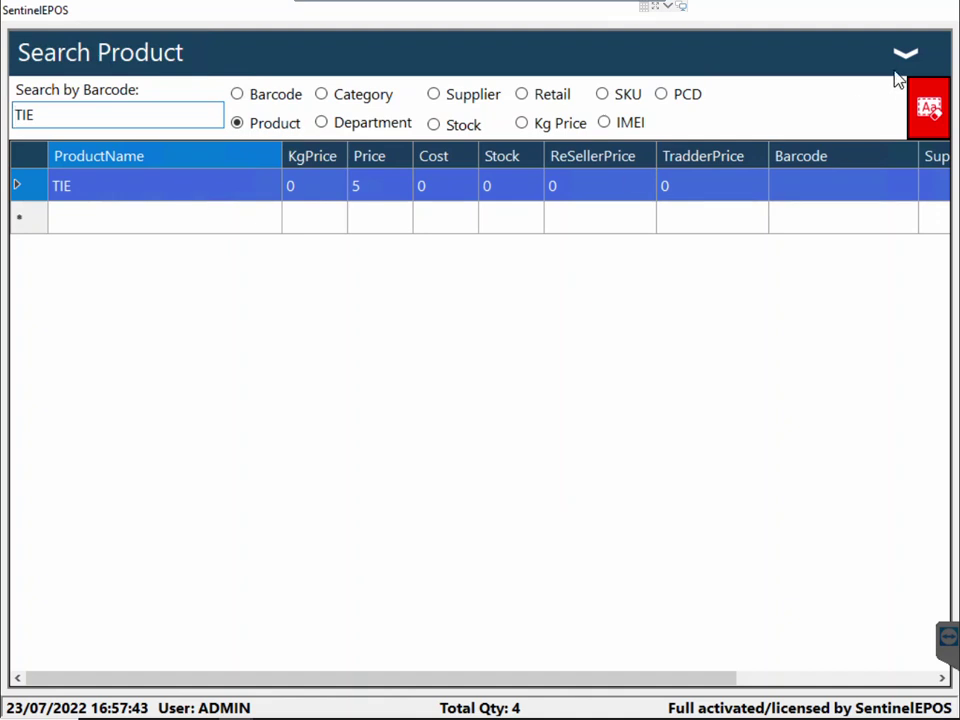
click(905, 55)
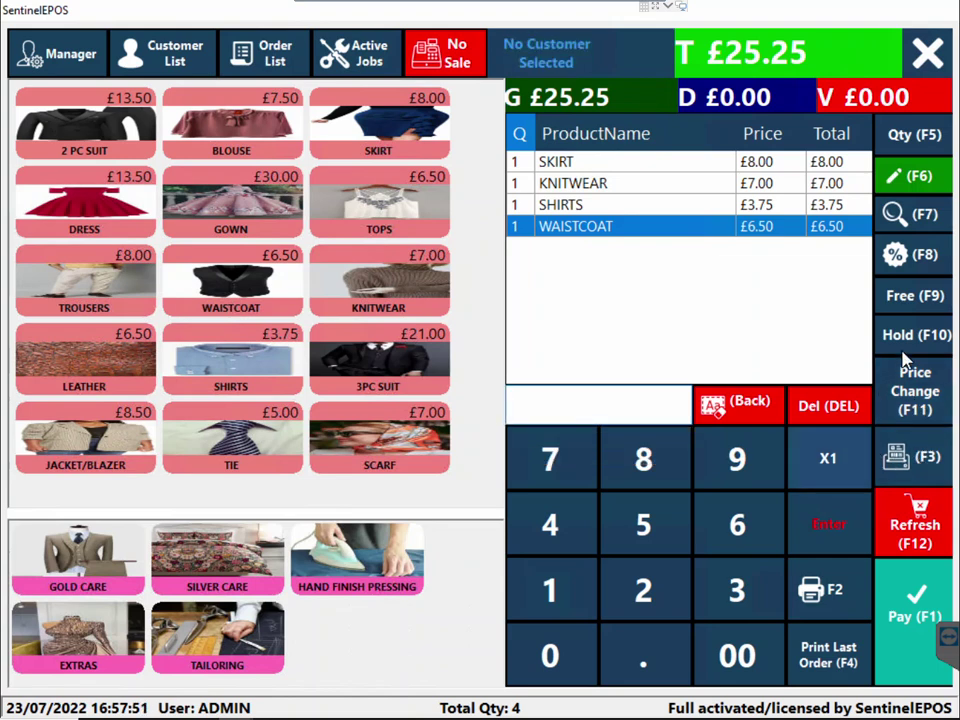
click(808, 410)
click(808, 410)
click(806, 409)
click(806, 409)
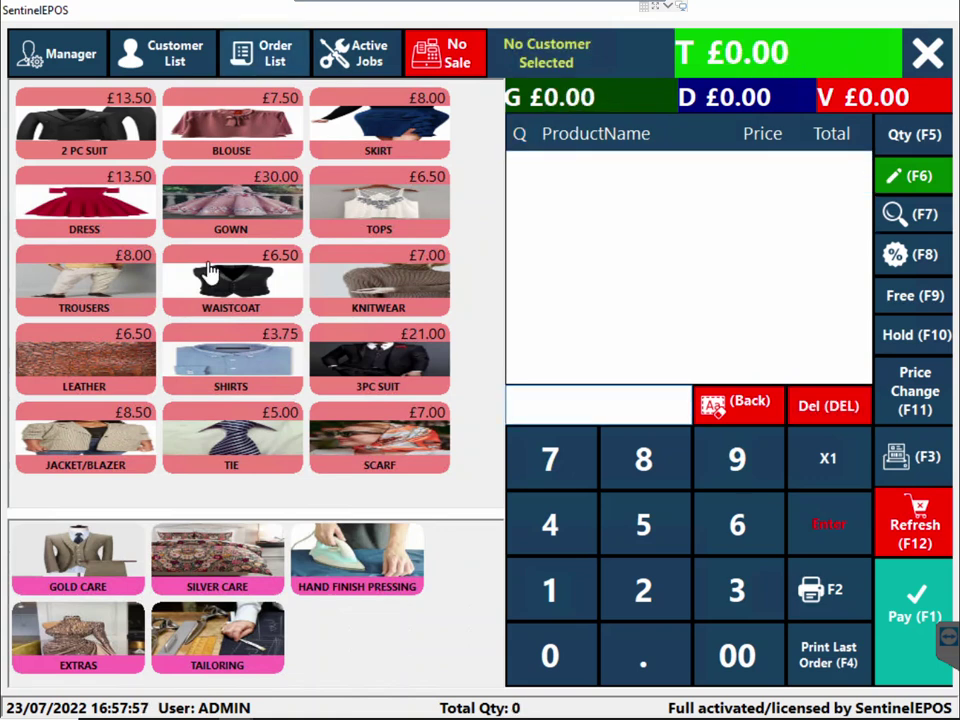
Add five SHIRTS, discounted £3.75 to £15.00, then delete the SHIRTS line
click(240, 362)
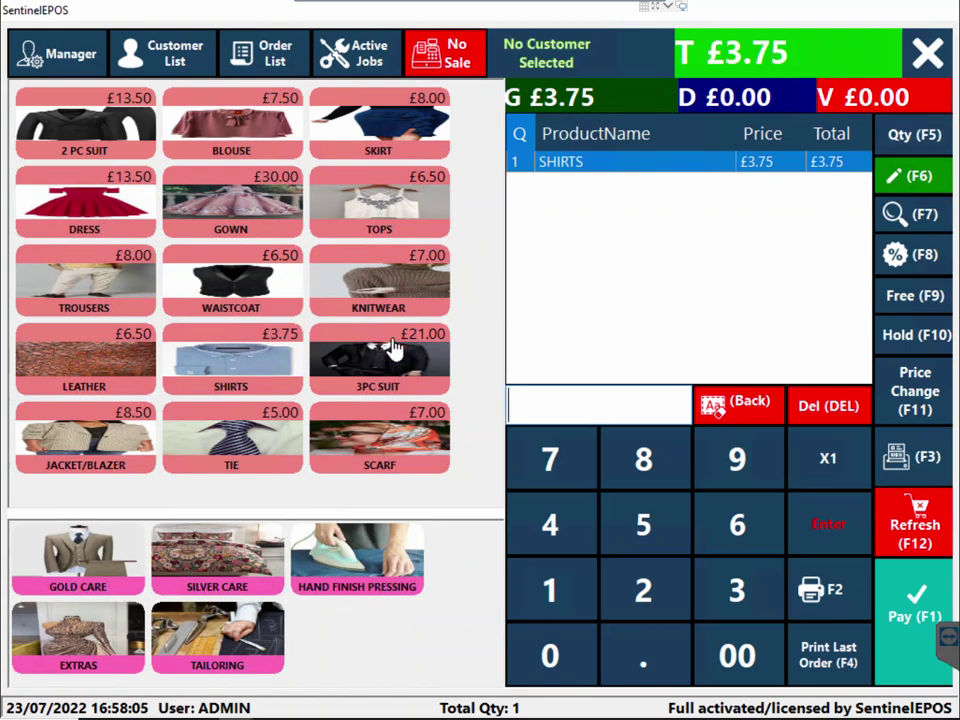
click(257, 372)
click(257, 372)
click(257, 372)
click(257, 372)
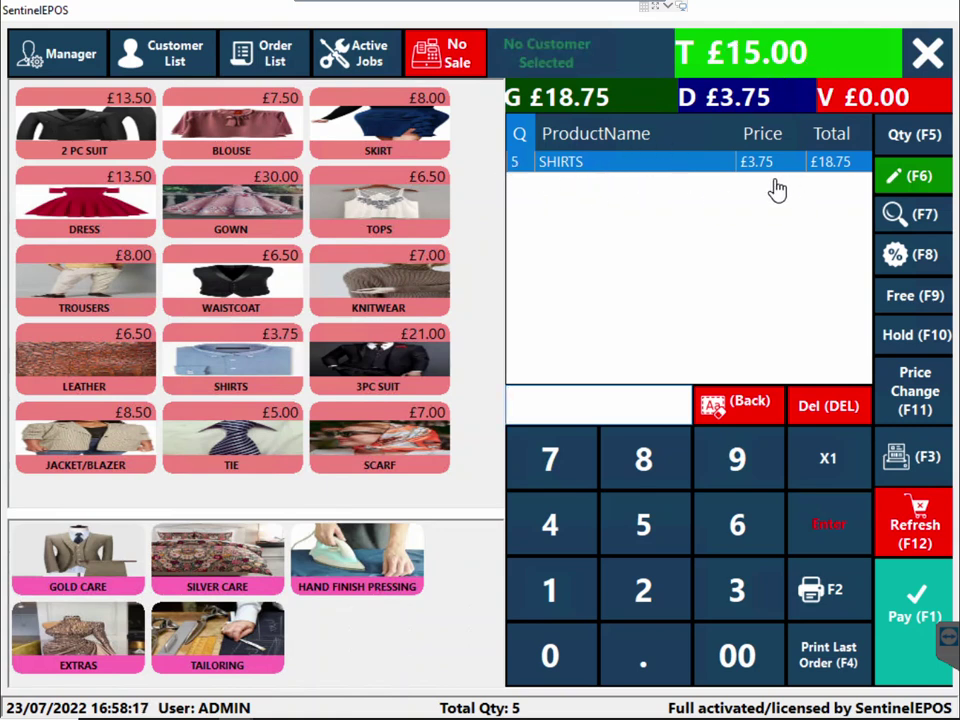
click(826, 416)
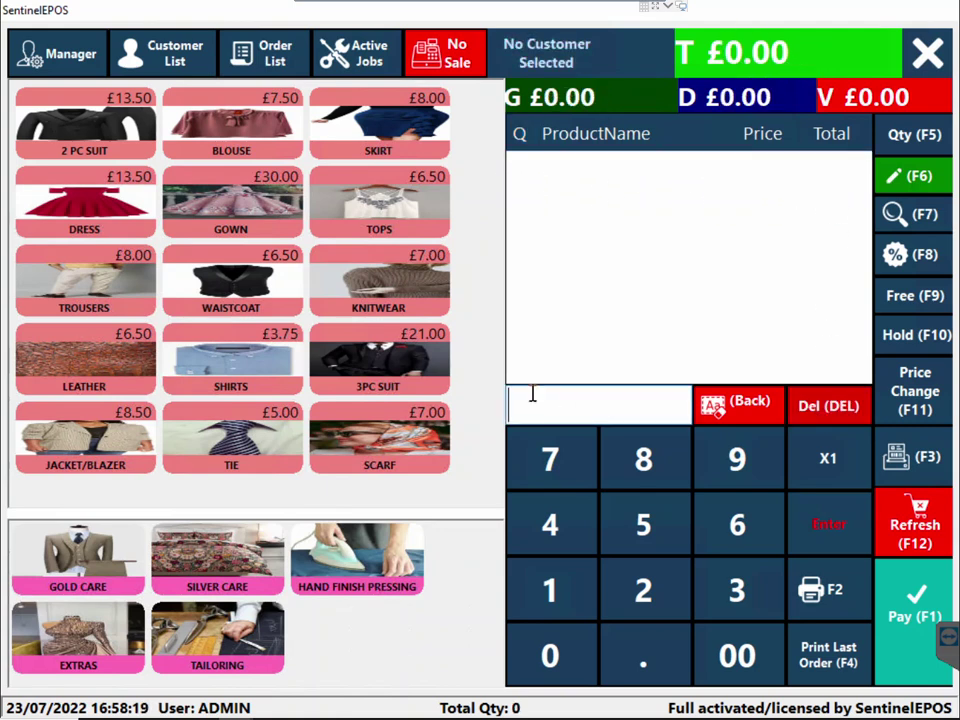
Add a SHIRT and set its quantity to 5
click(231, 381)
click(908, 149)
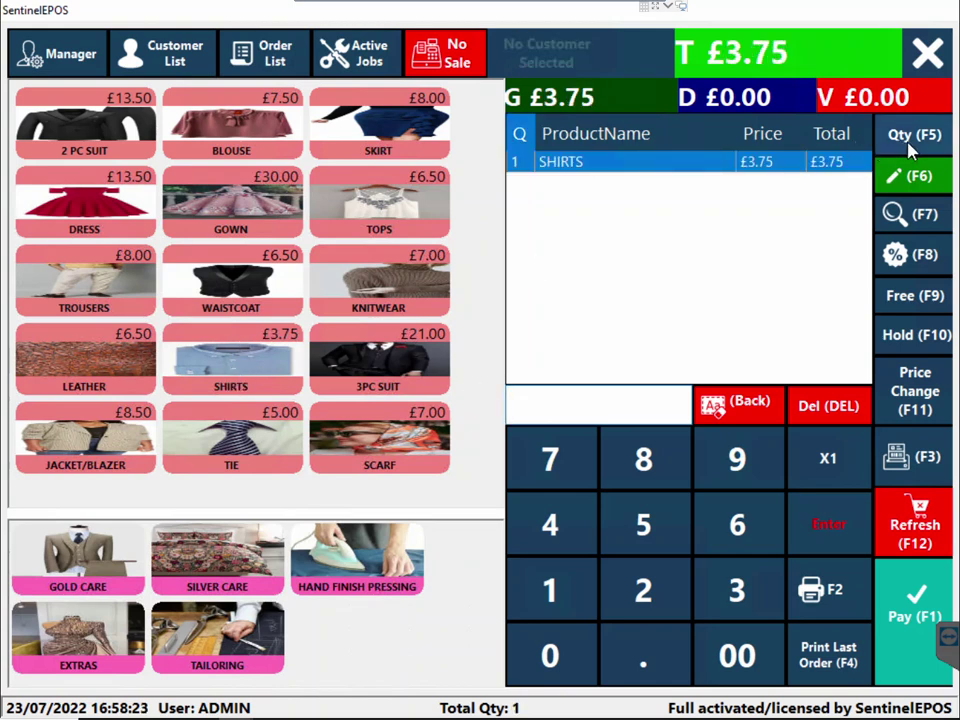
click(490, 368)
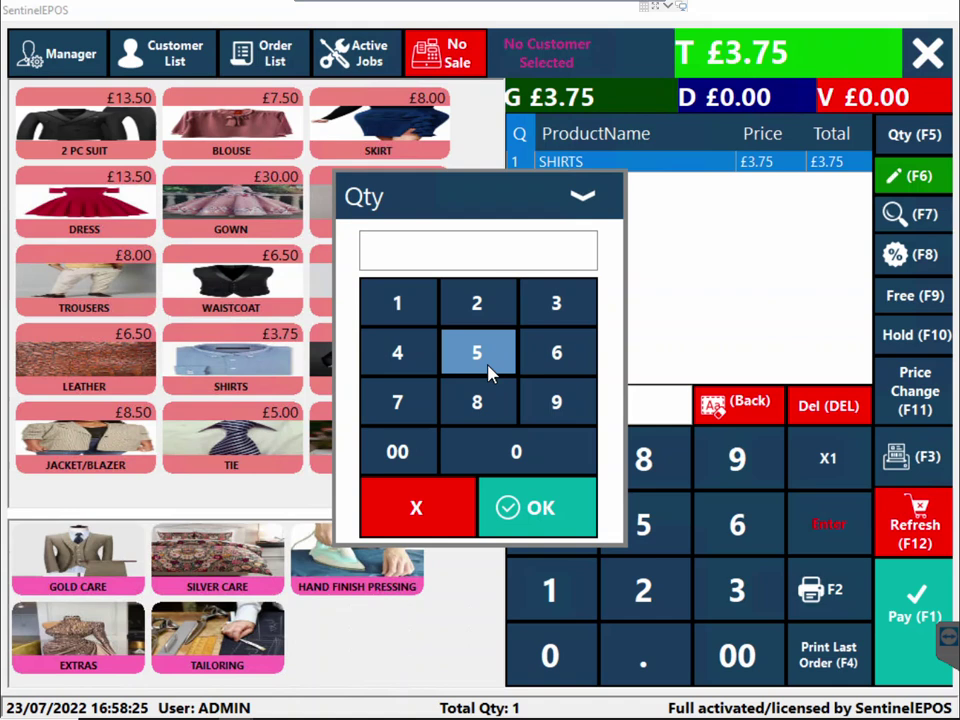
click(533, 512)
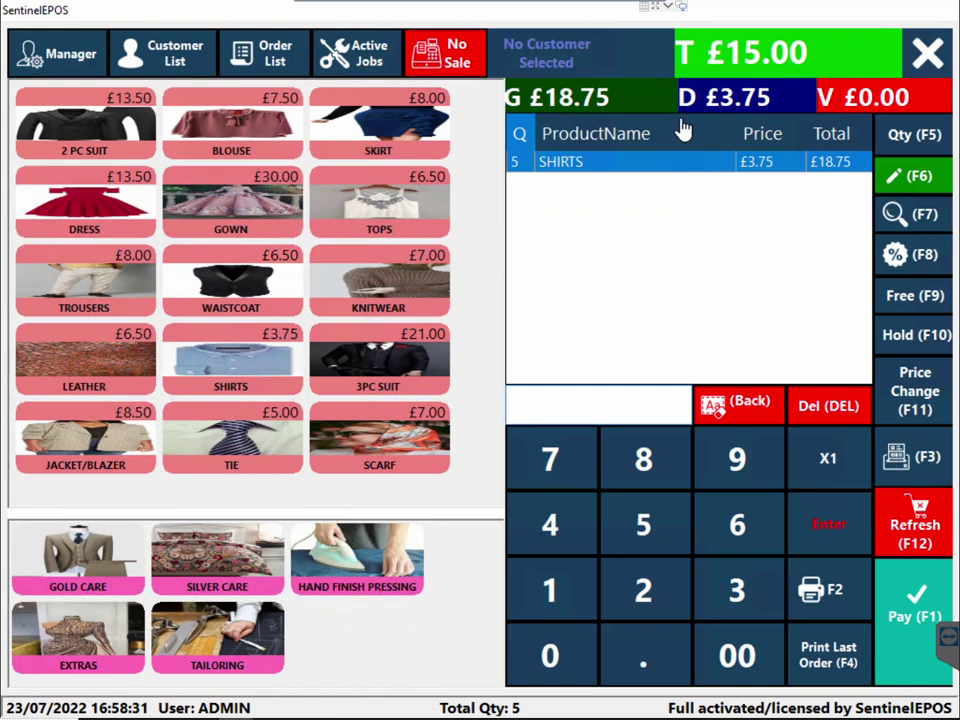
Add a KNITWEAR item, then delete it and the shirts line, emptying the order
click(432, 313)
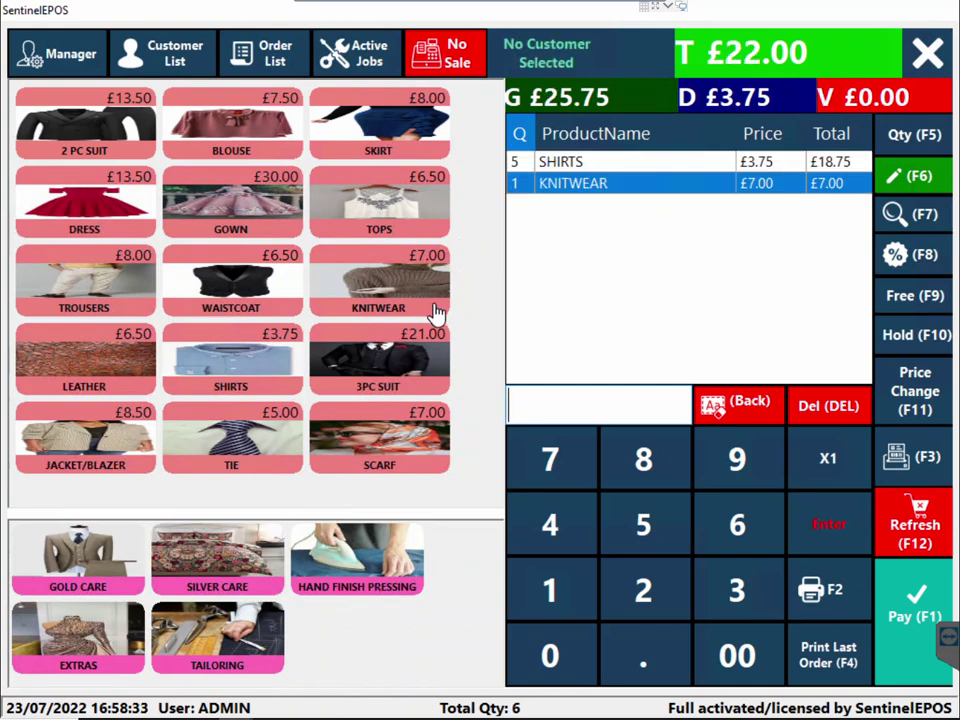
click(828, 420)
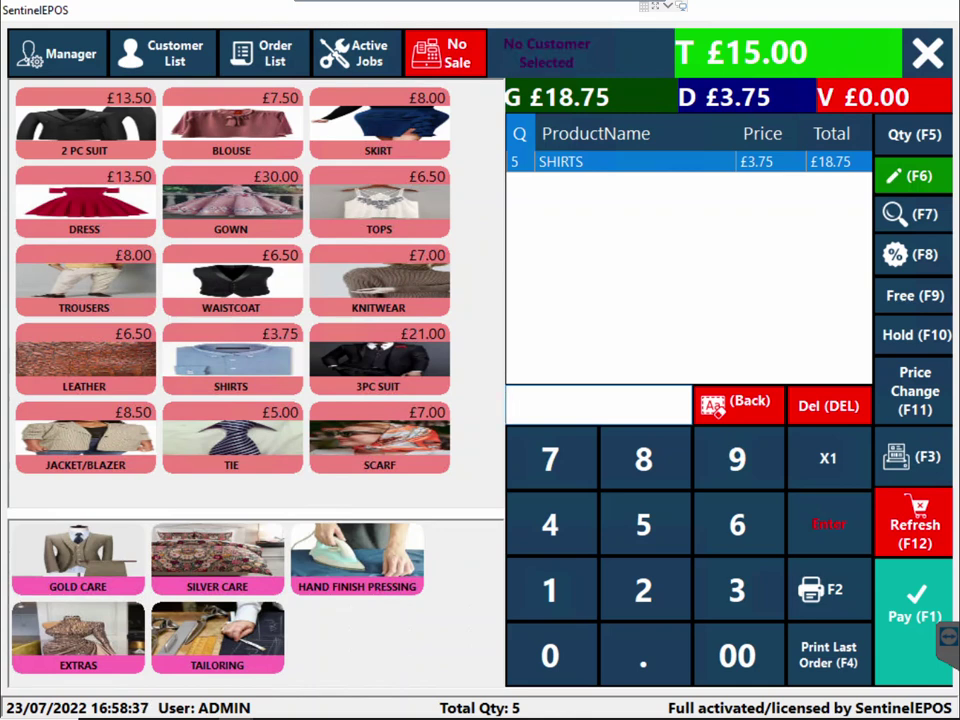
click(848, 420)
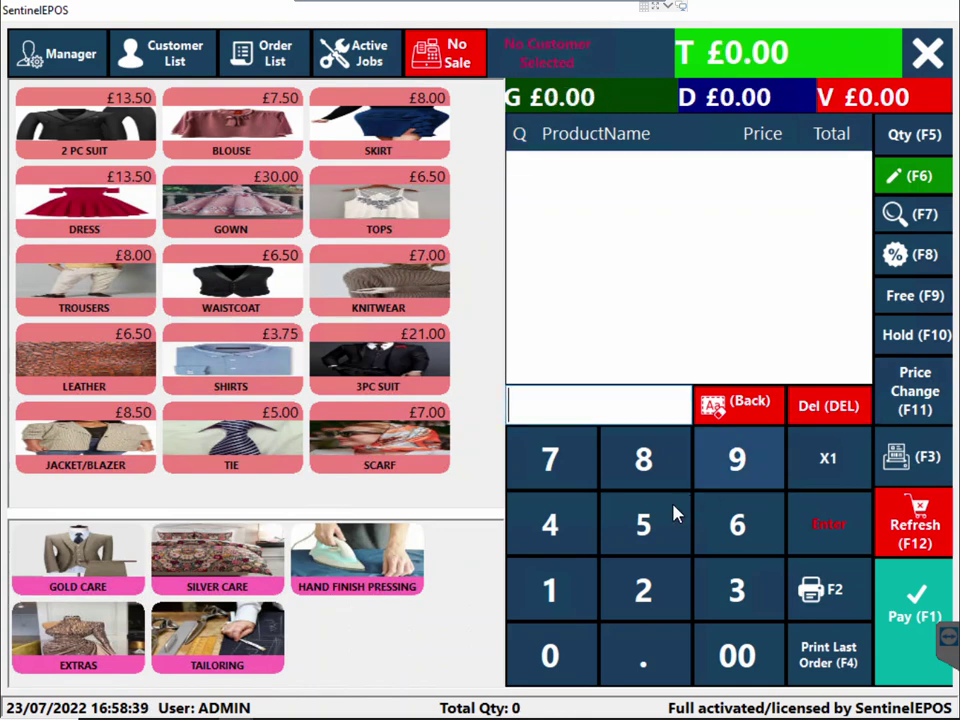
Use a ×5 multiplier to add five SHIRTS at £15.00, then open the discount options
click(658, 538)
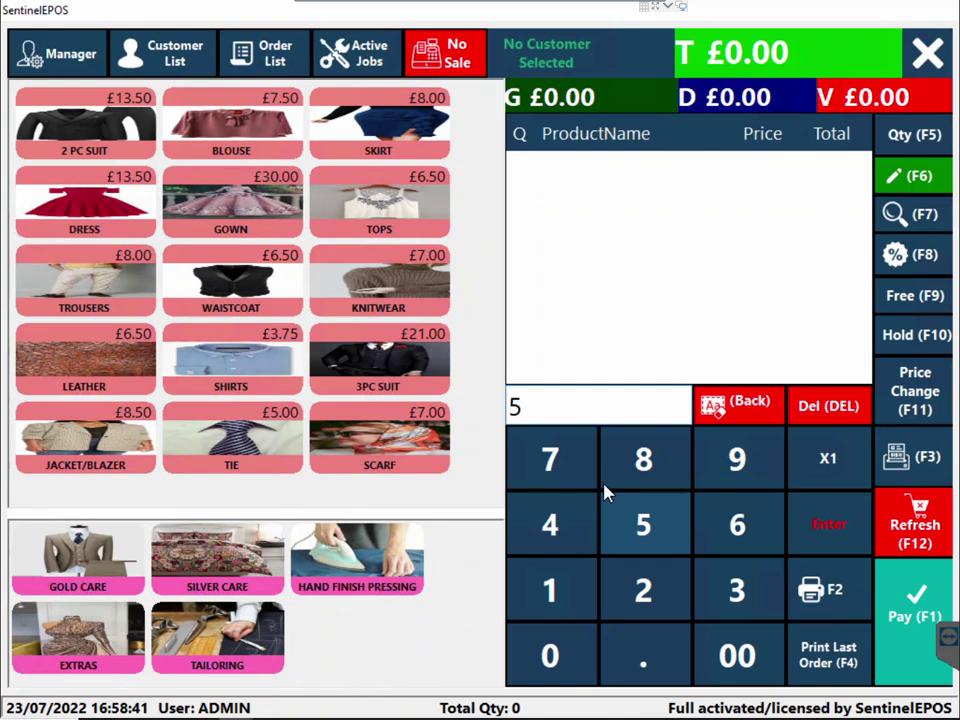
click(832, 470)
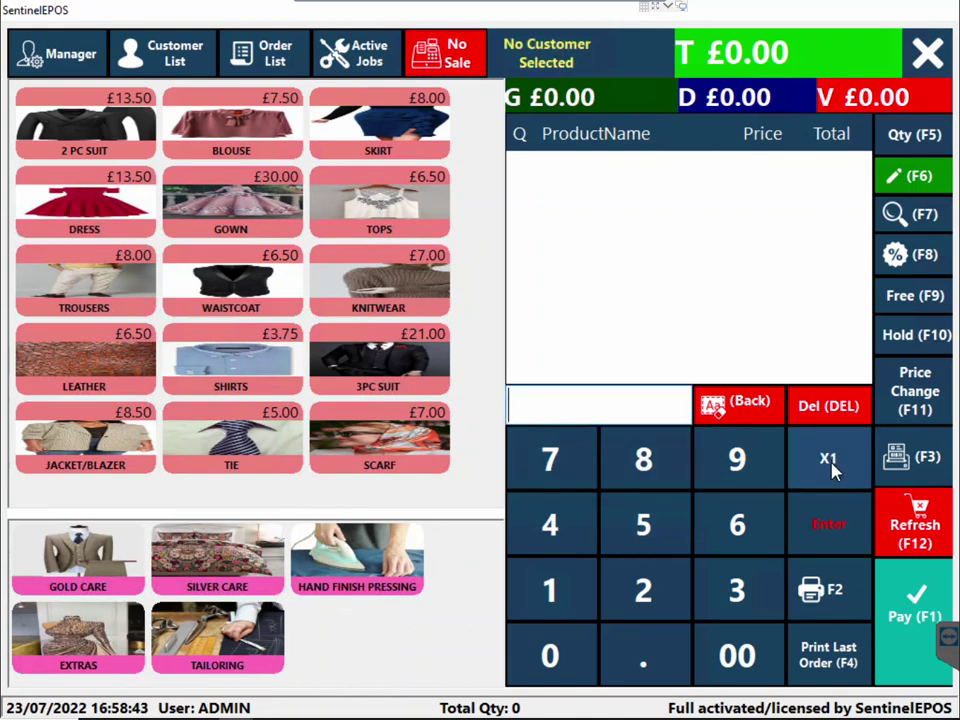
click(274, 381)
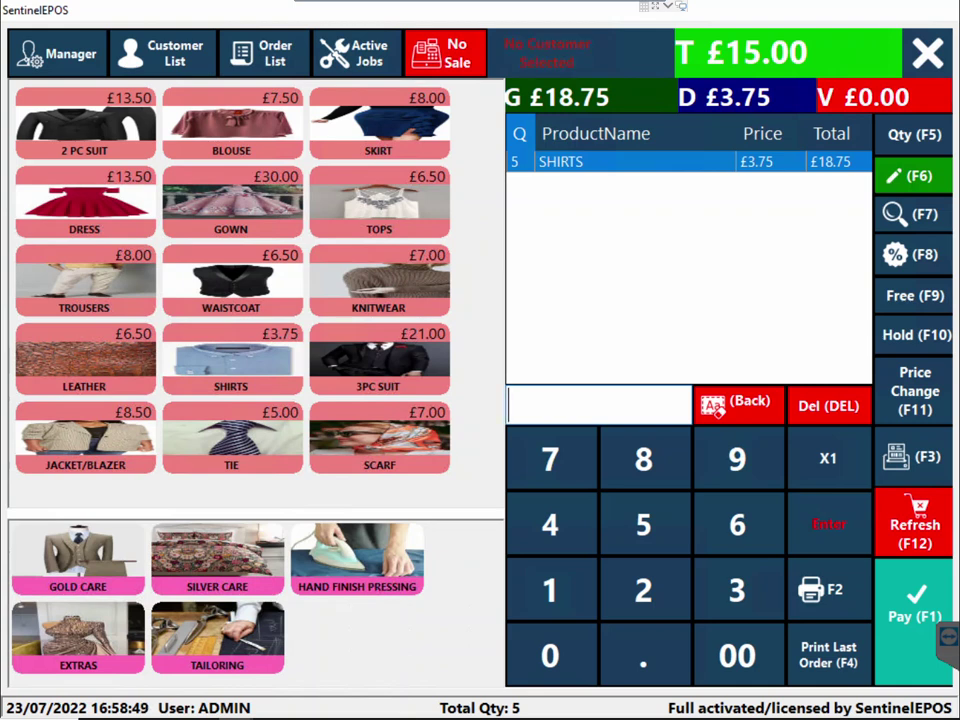
click(905, 258)
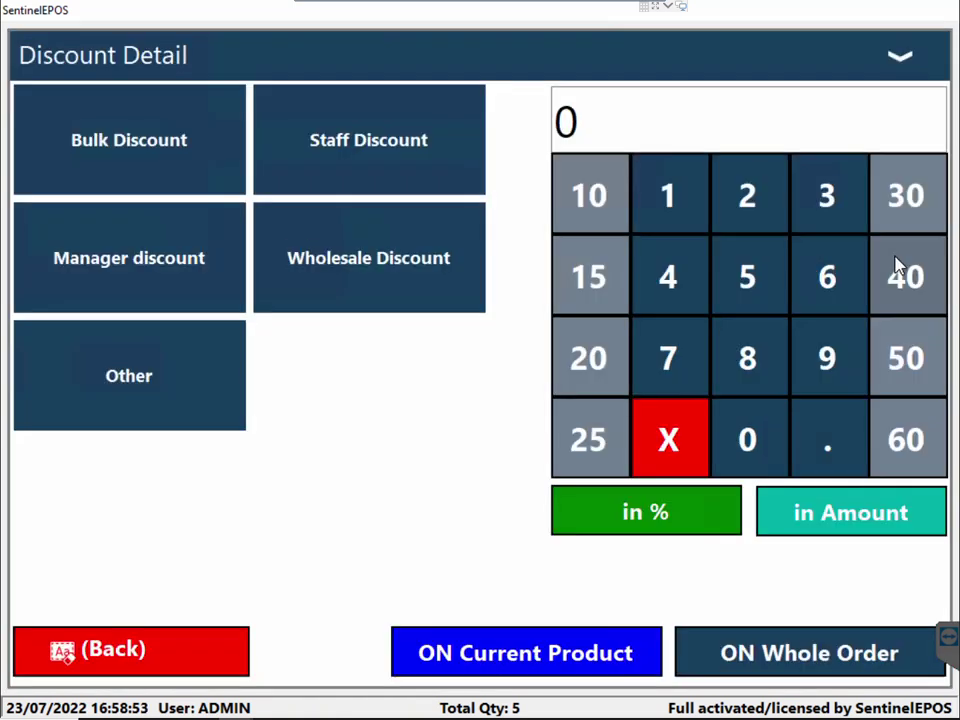
Try a 10 discount on Whole Order then Current Product, close it unapplied, and open the customer list
click(581, 212)
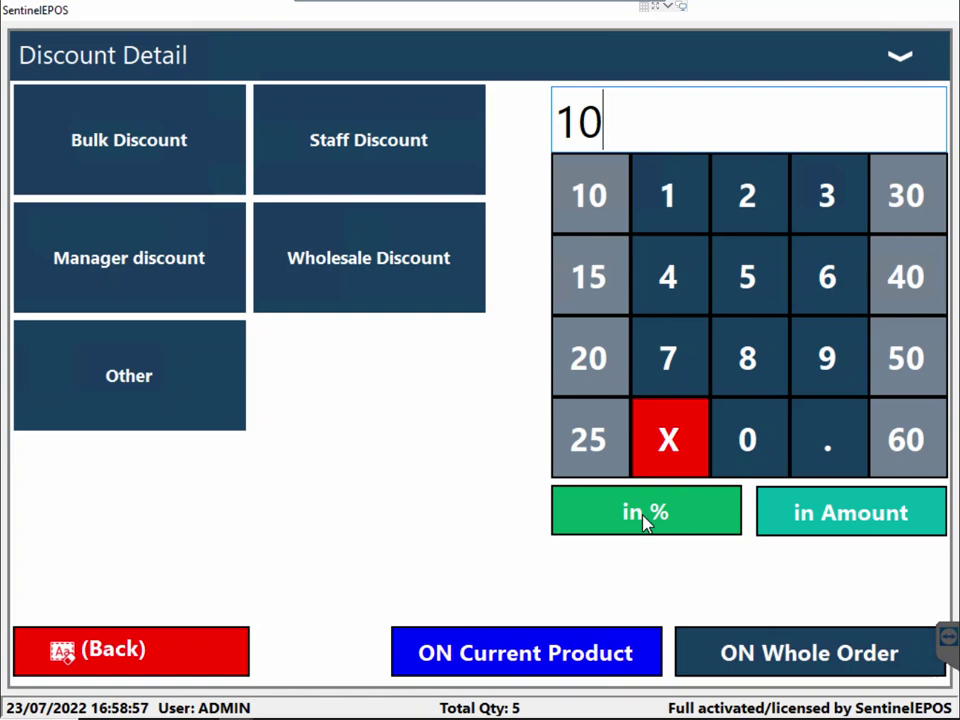
click(755, 668)
click(580, 660)
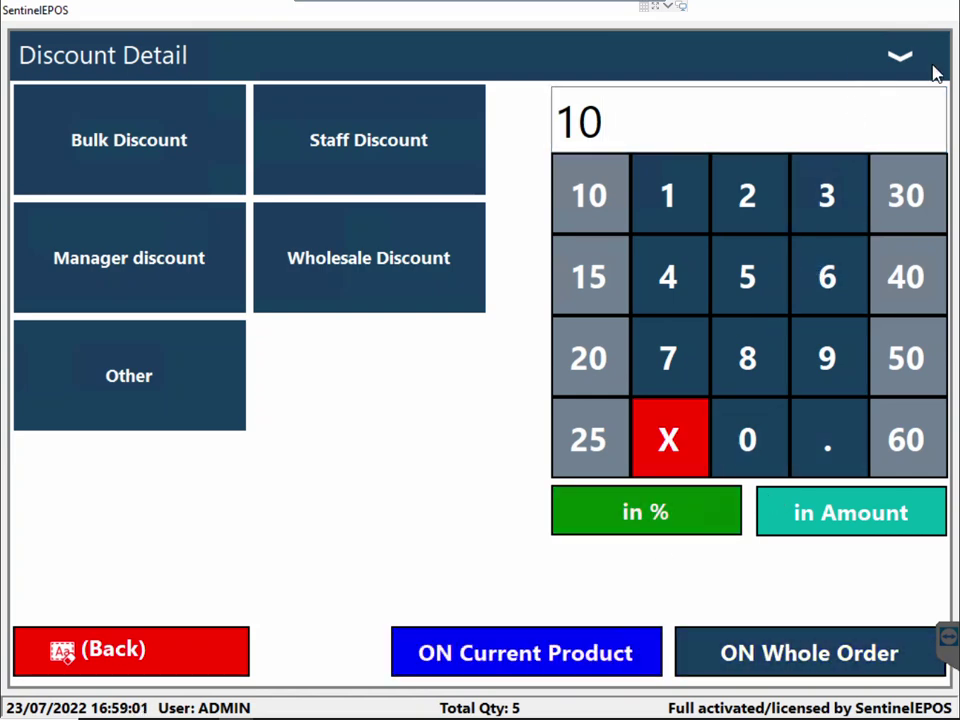
click(926, 64)
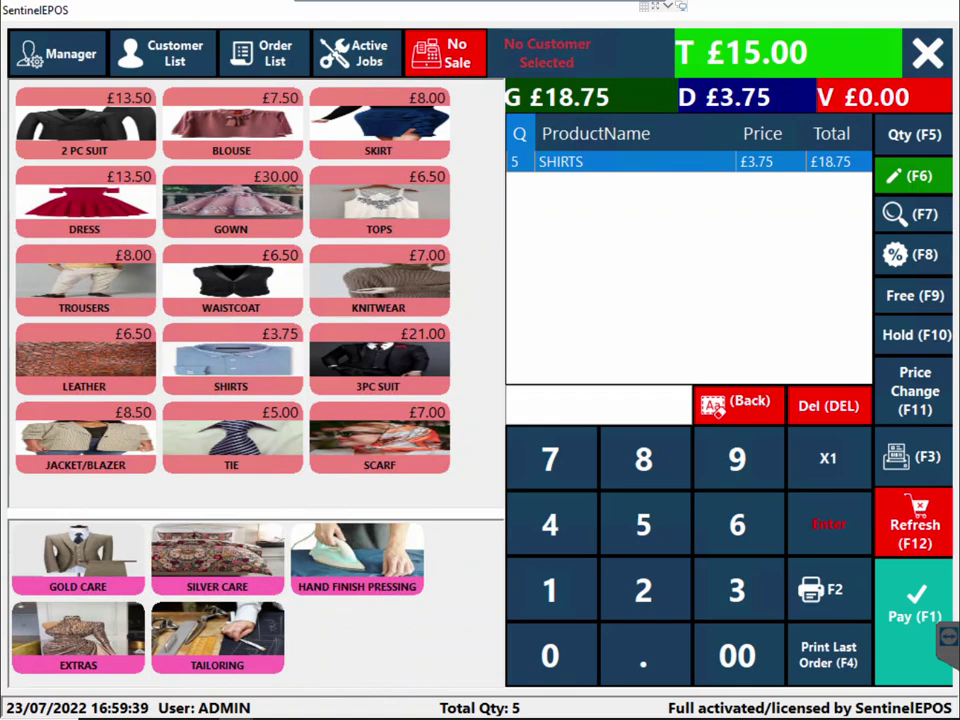
click(155, 55)
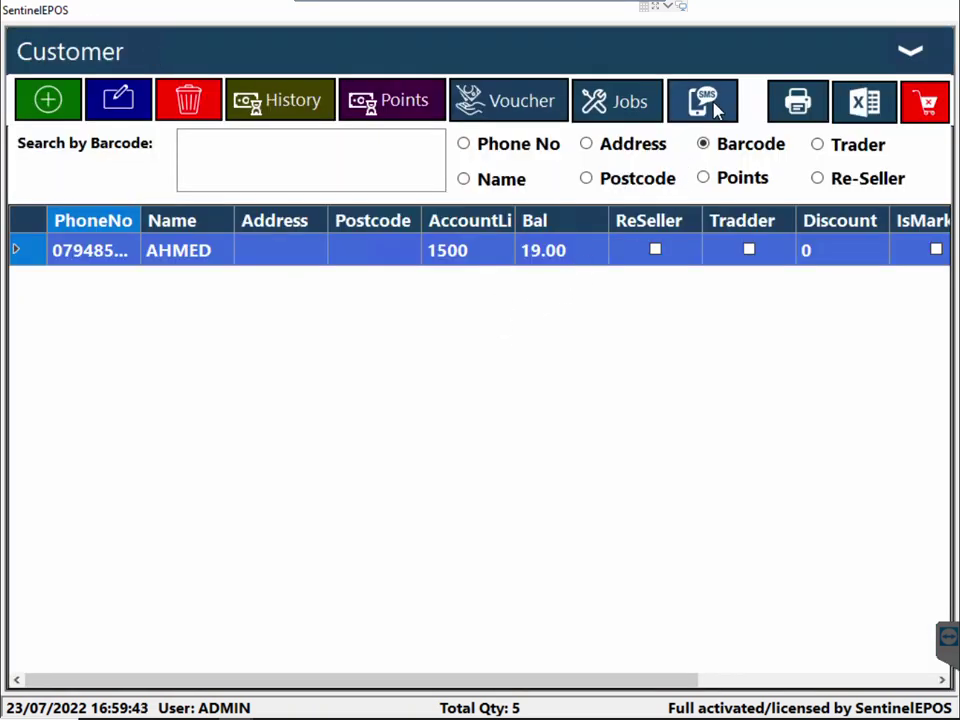
click(910, 55)
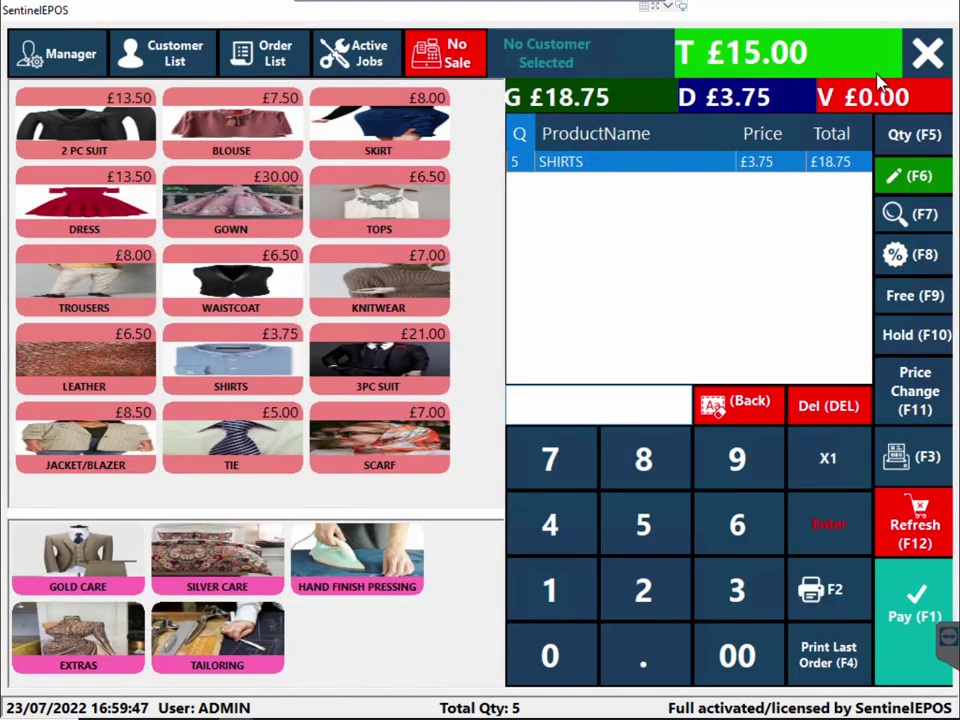